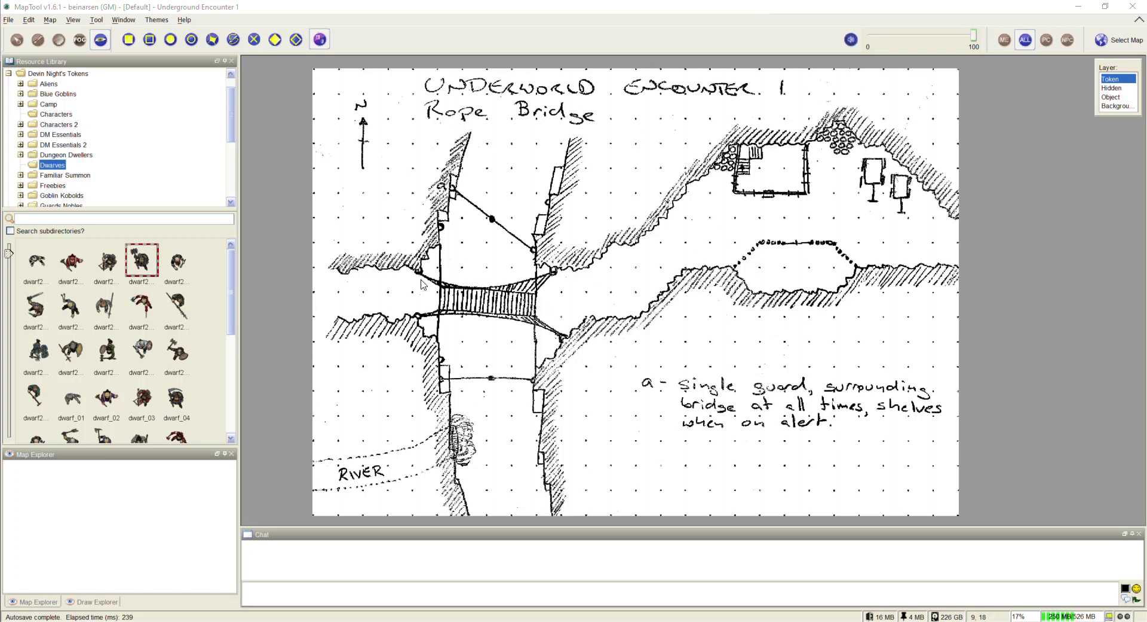
Cover the northwest rock mass beside the rope bridge with a filled vision-blocking polygon that follows the cave wall and chasm edge.
scroll(420, 287, up, 6)
drag(420, 297, 464, 317)
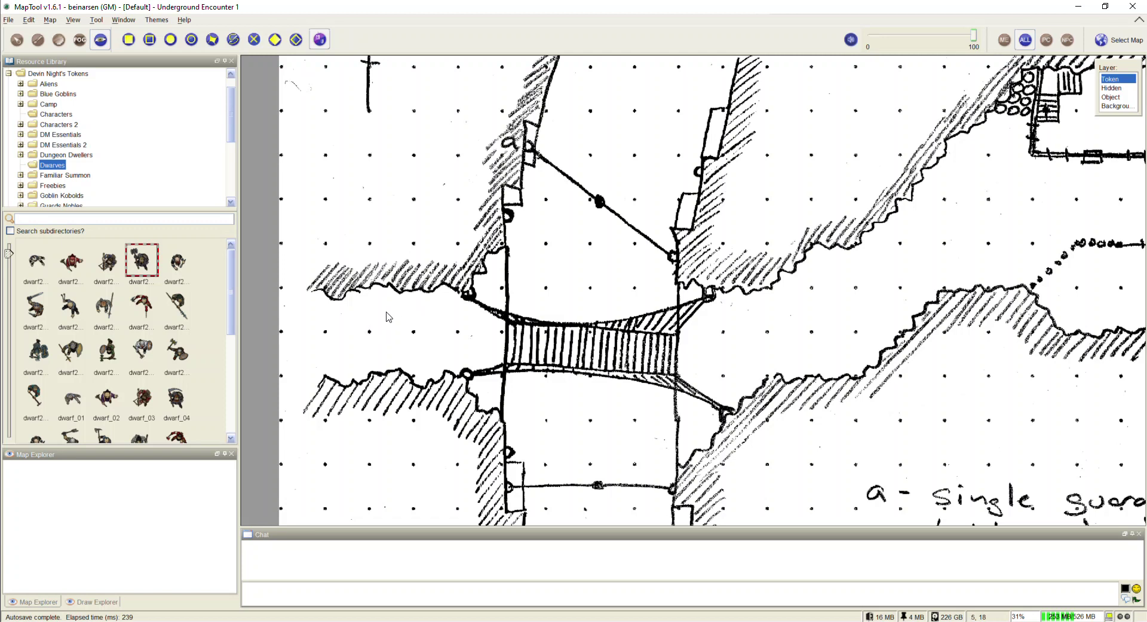
drag(450, 342, 372, 310)
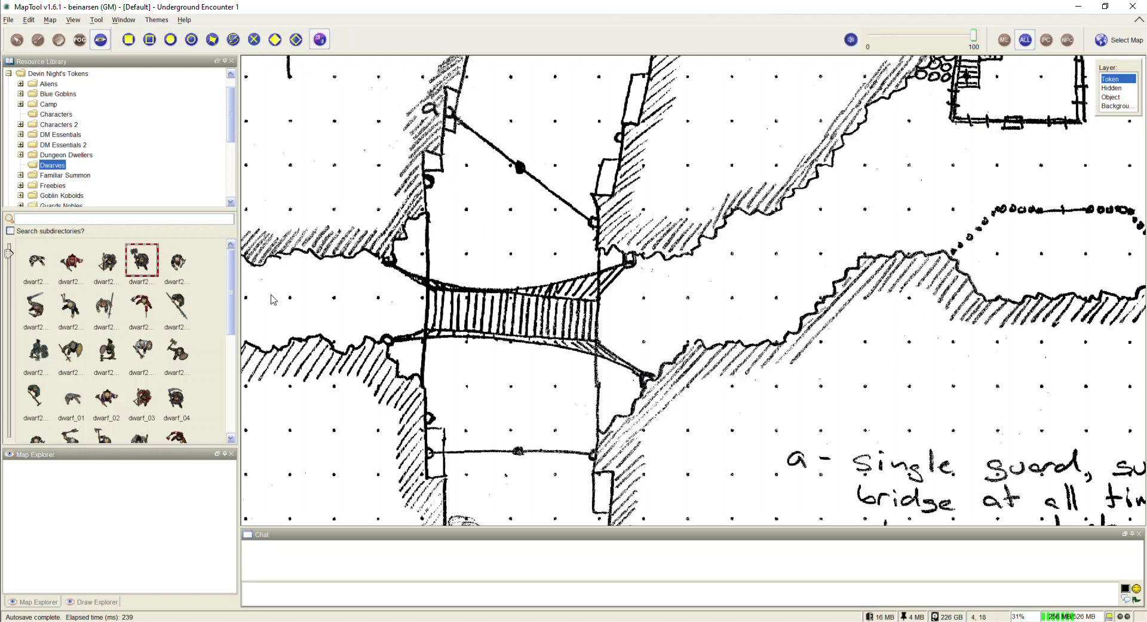
drag(275, 298, 418, 312)
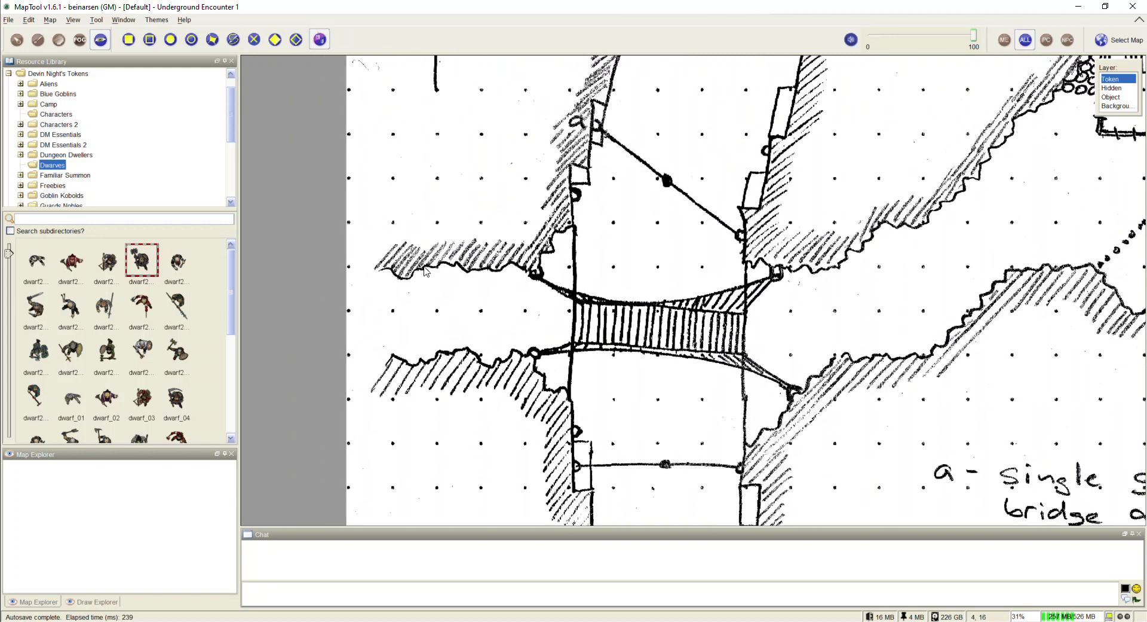
click(16, 41)
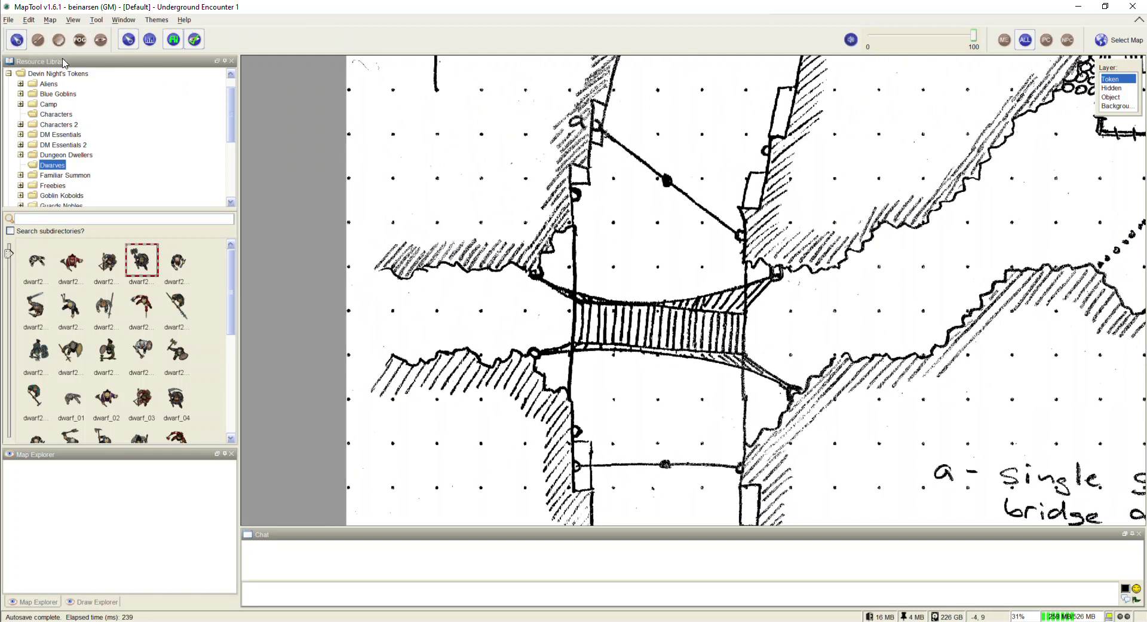
click(100, 41)
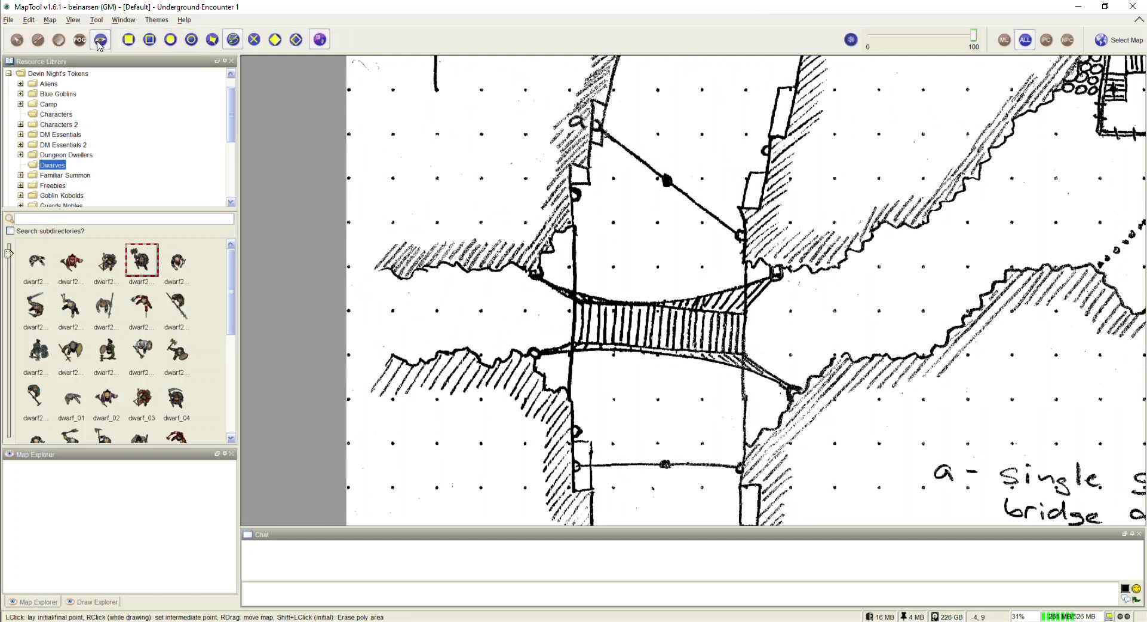
click(233, 42)
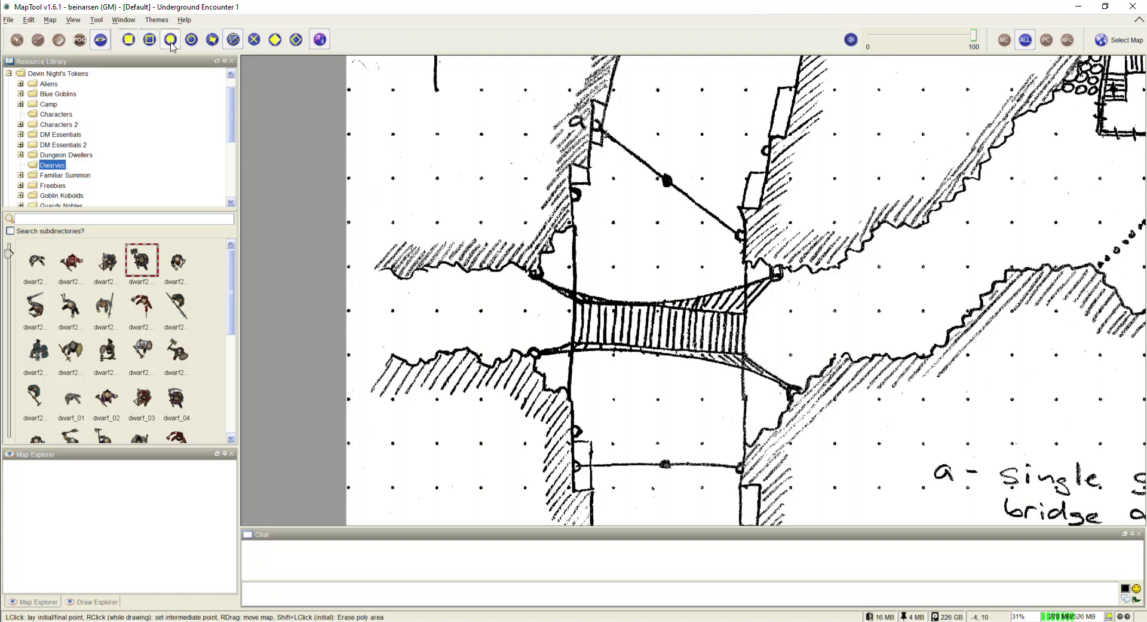
click(212, 39)
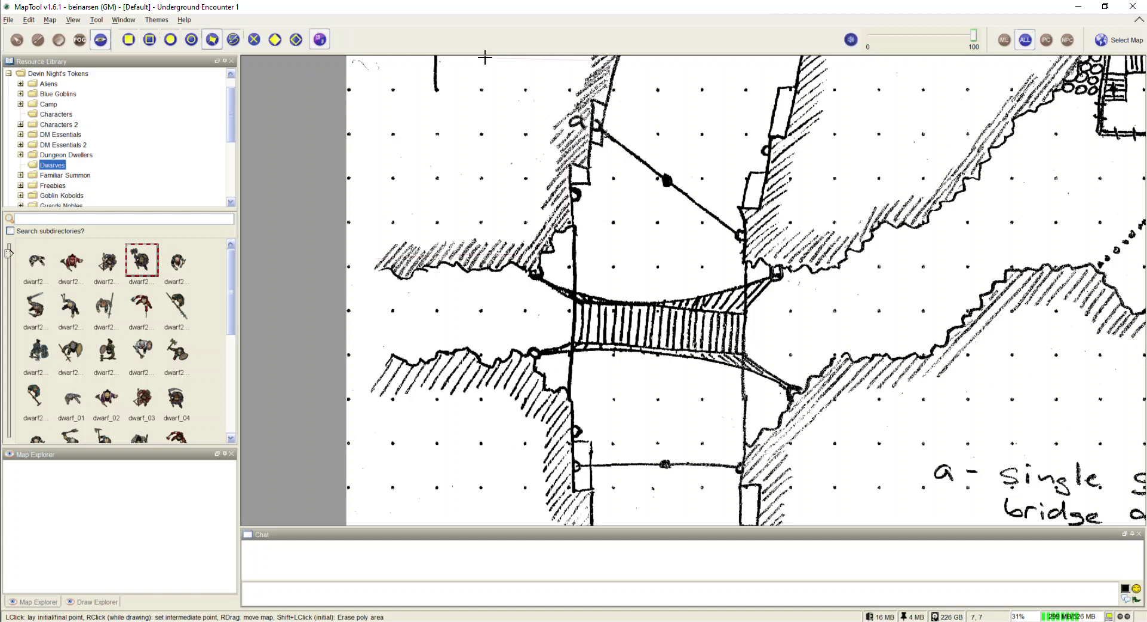
click(383, 64)
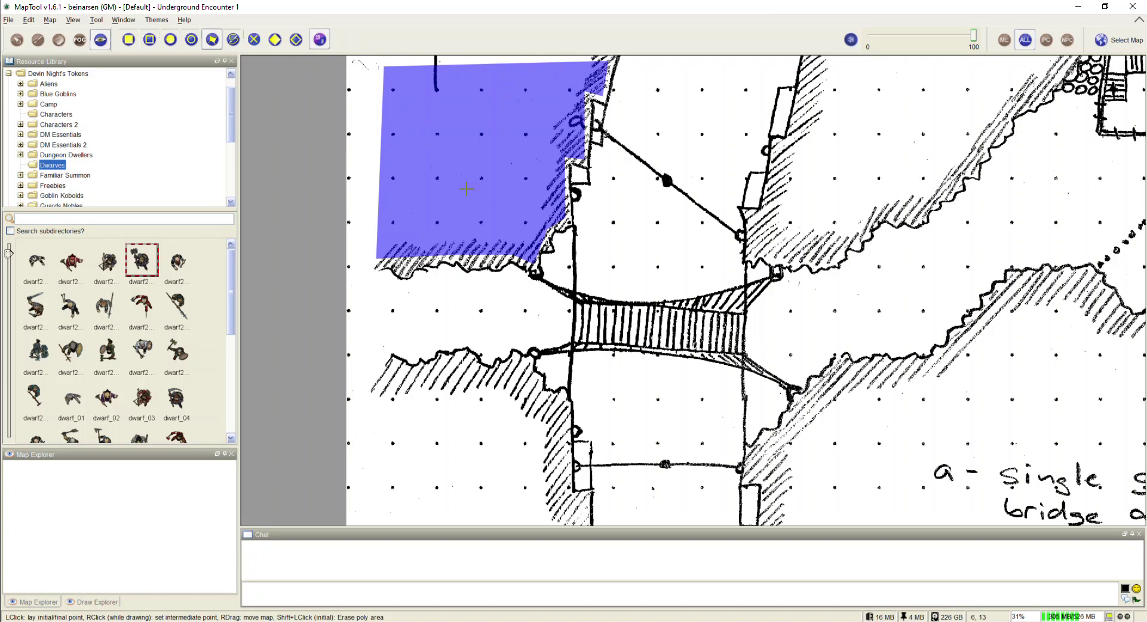
Extend the northwest vision-blocking area north to the upper end of the chasm's west wall with another filled polygon.
scroll(547, 179, down, 2)
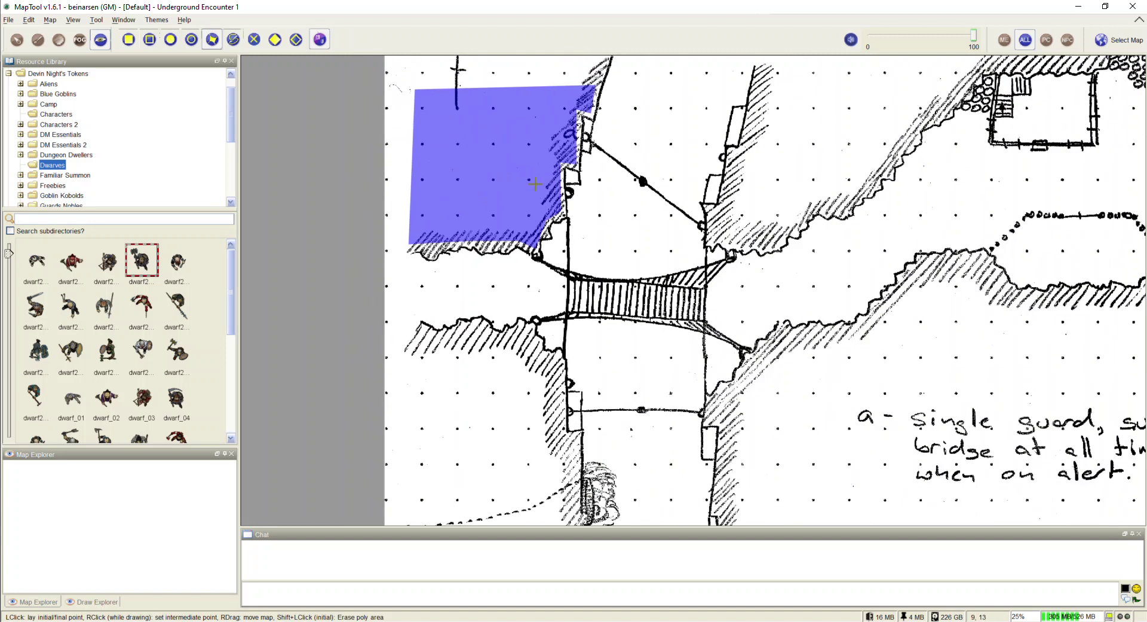
drag(601, 180, 567, 288)
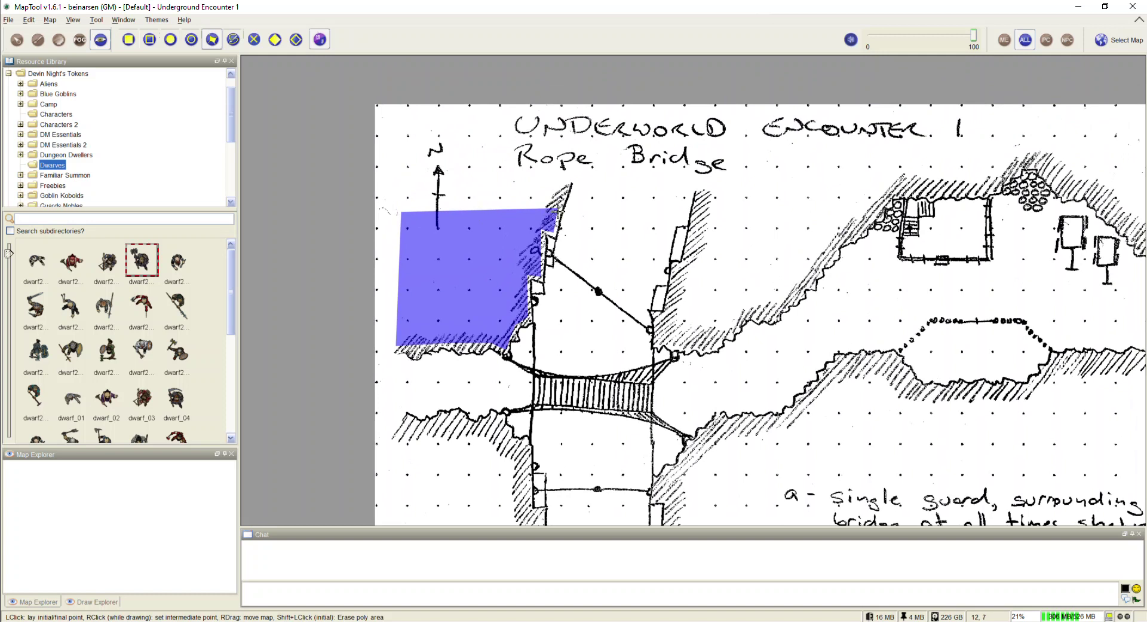
click(566, 177)
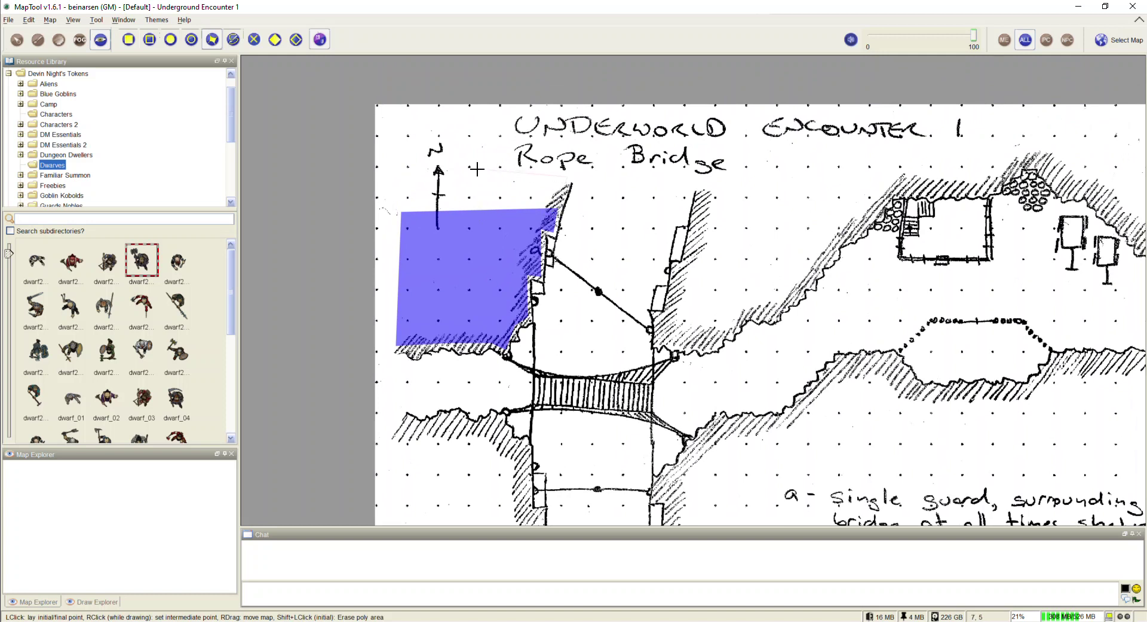
click(399, 171)
click(401, 213)
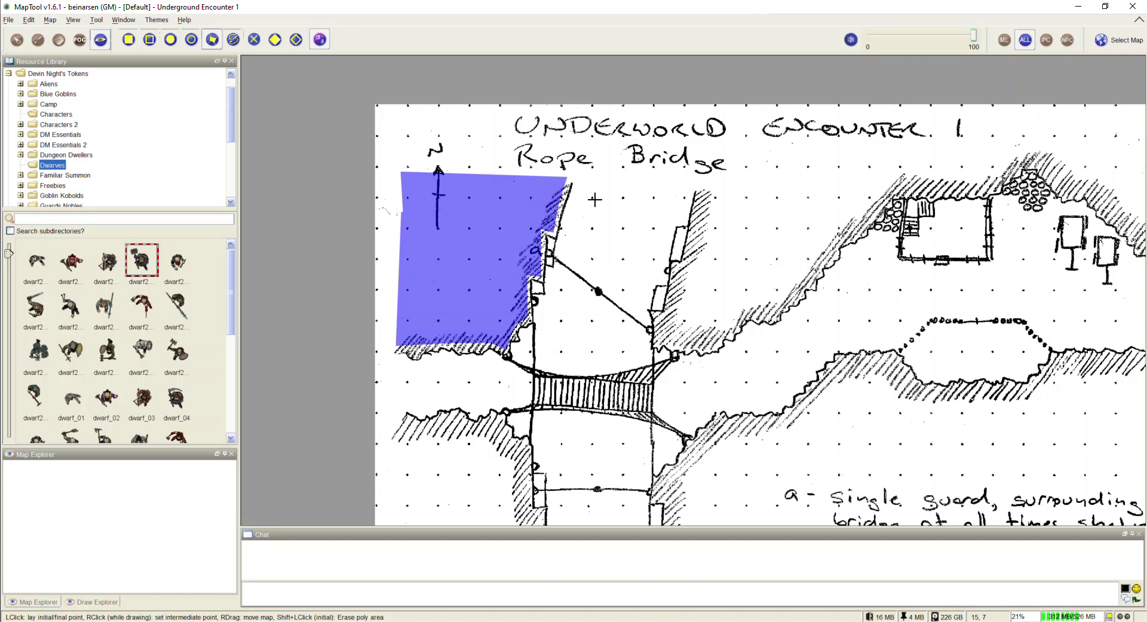
Close off the north end of the chasm with a thin filled vision-blocking polygon spanning both chasm walls.
drag(592, 200, 549, 209)
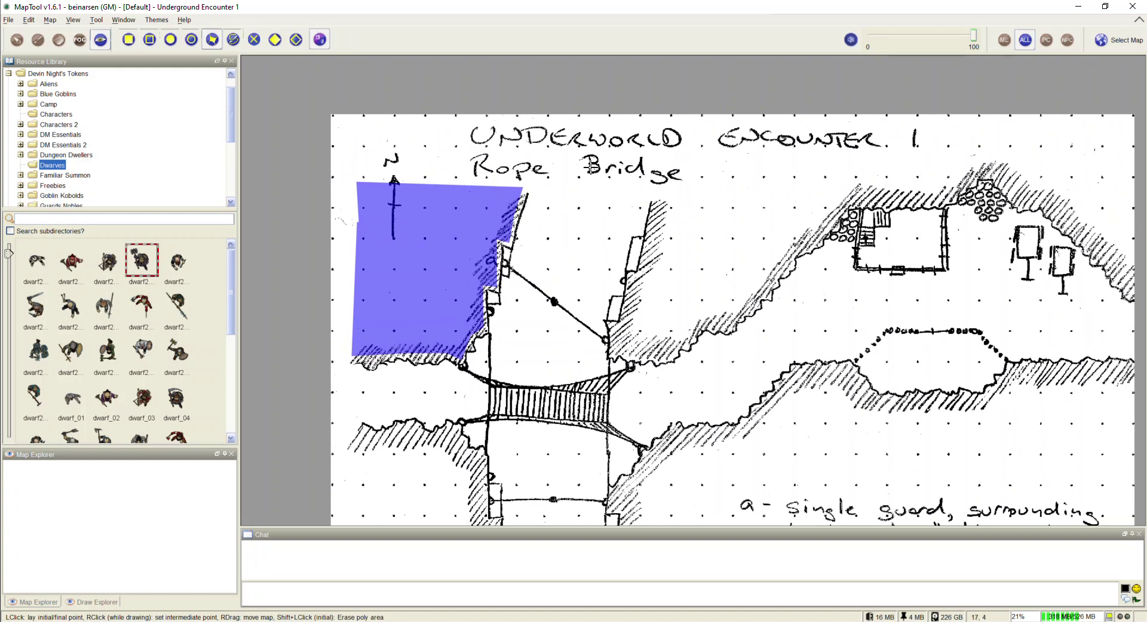
click(518, 190)
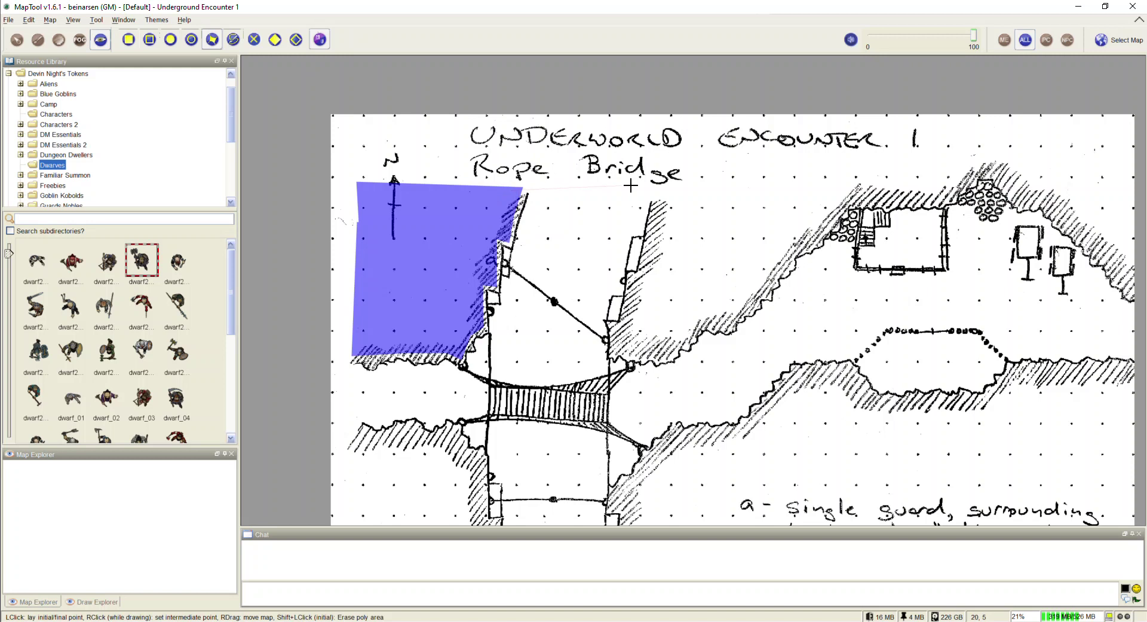
click(663, 197)
right_click(676, 169)
click(512, 166)
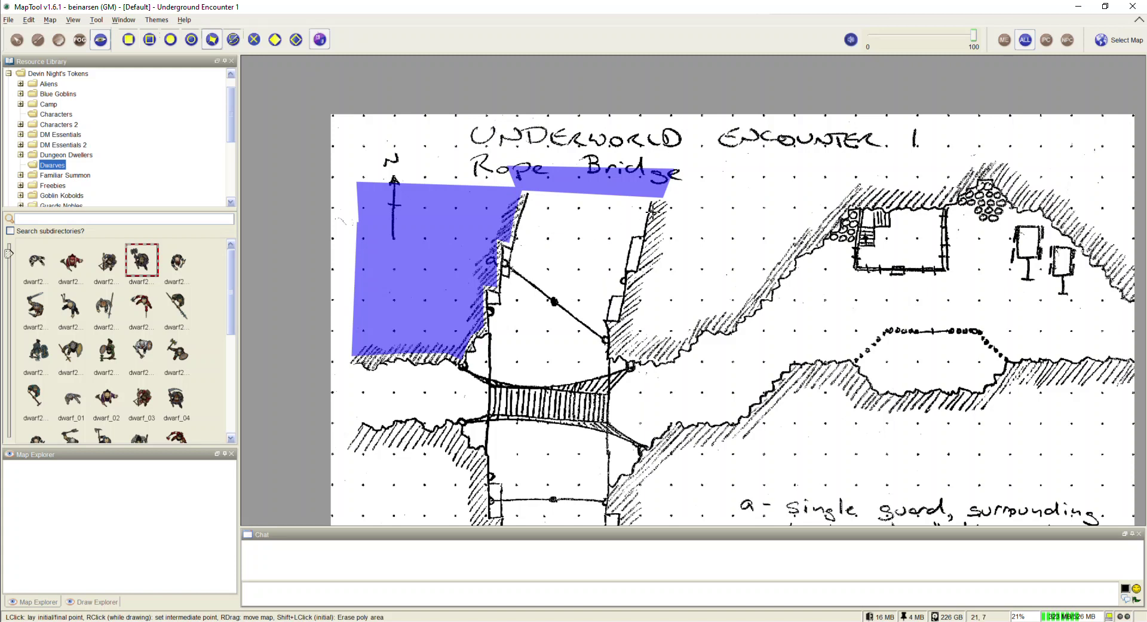
Cover the southwest rock mass, including the river label, with a filled vision-blocking polygon down to the map's lower edge.
key(Down)
key(Left)
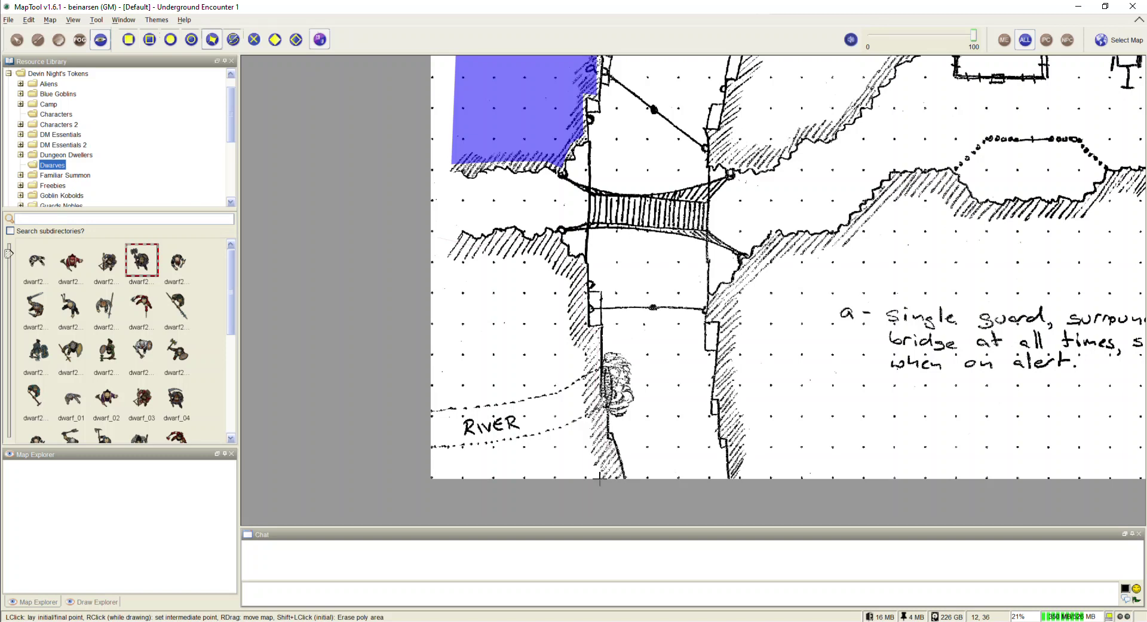
click(442, 475)
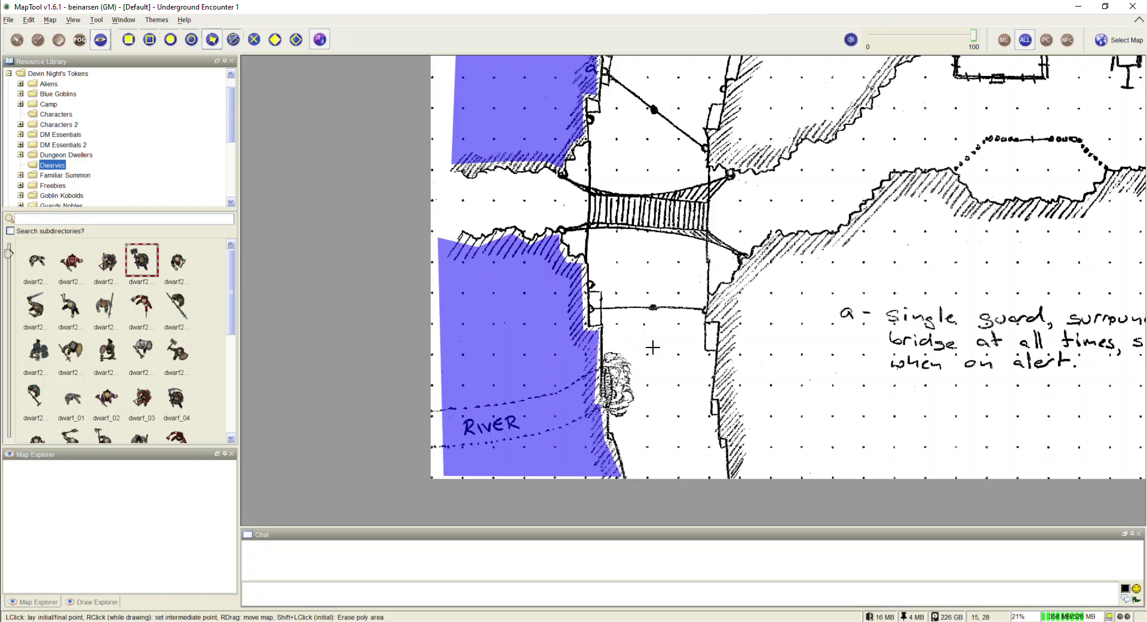
Cover the rock masses north and south of the eastern cavern with filled vision-blocking polygons along the cave walls.
drag(658, 343, 536, 379)
drag(535, 323, 487, 386)
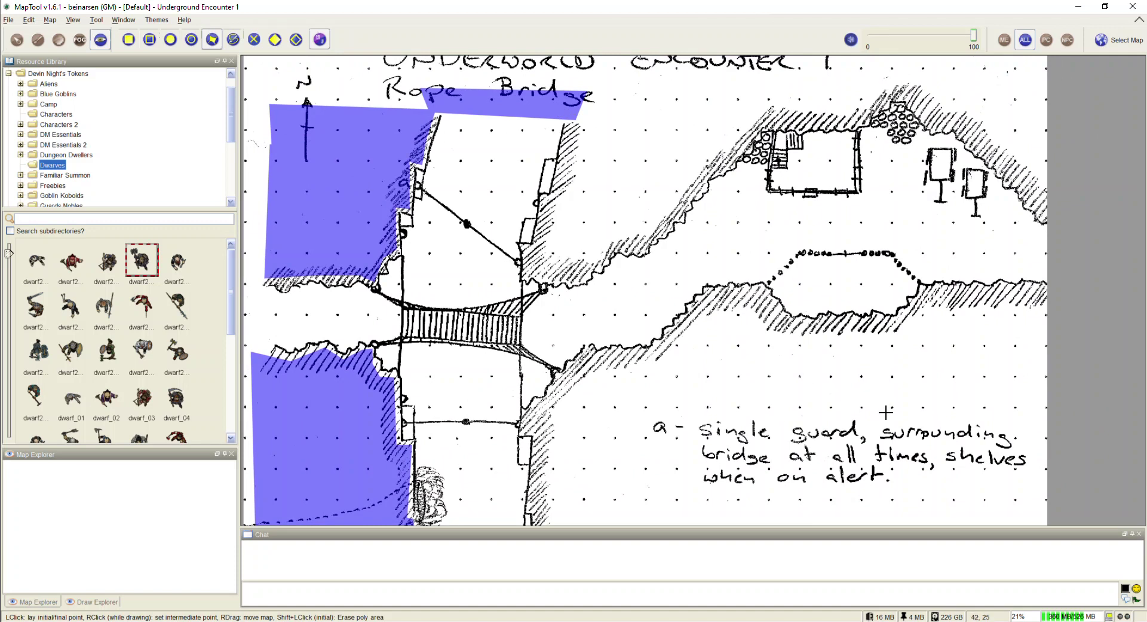
scroll(947, 104, down, 1)
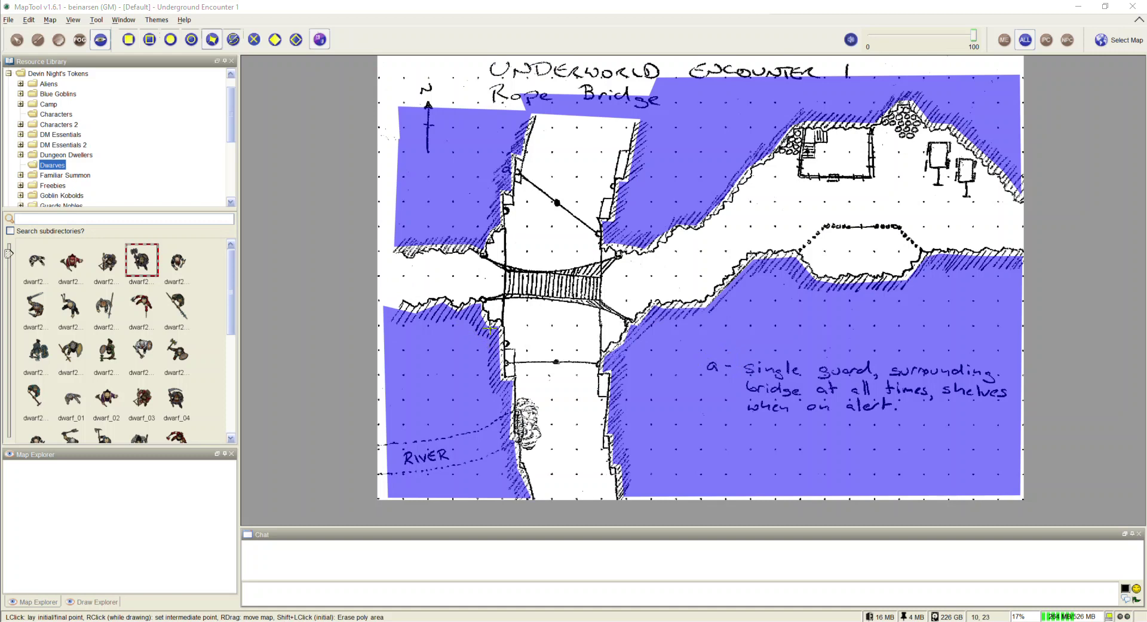
Place a small filled vision-blocking oval on each of the four rope bridge posts.
scroll(478, 298, up, 3)
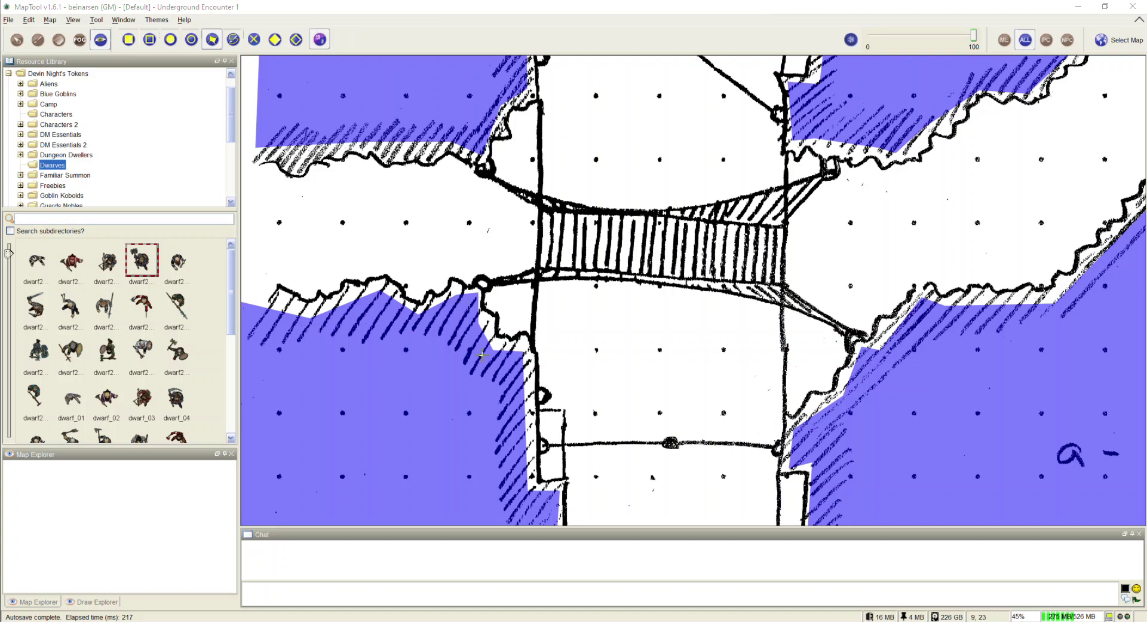
click(170, 40)
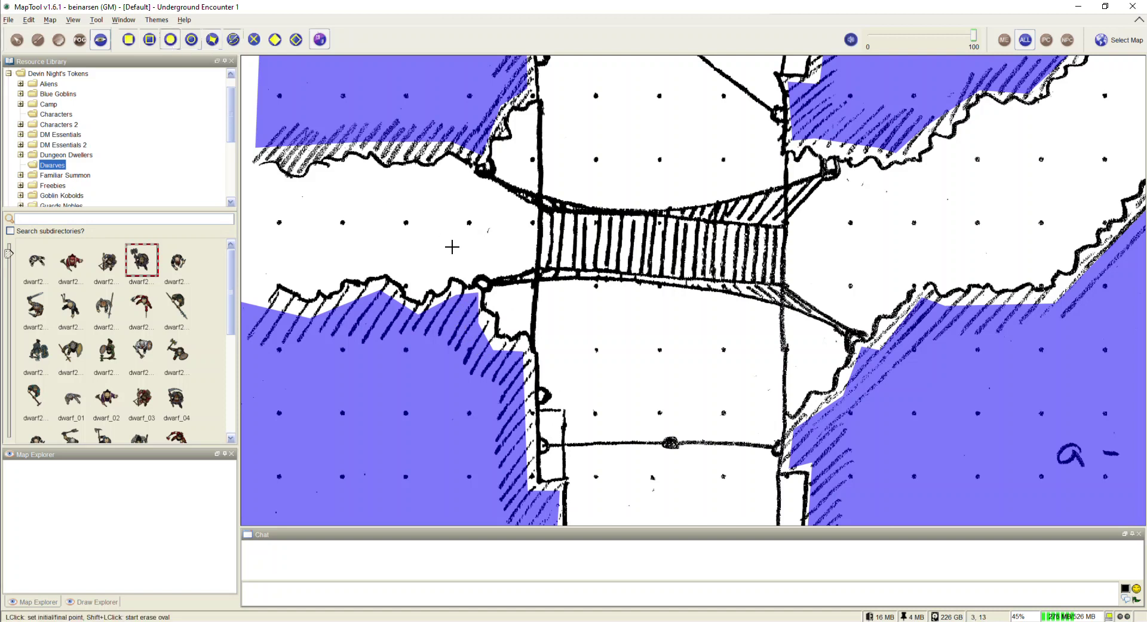
click(476, 276)
key(Escape)
click(480, 281)
click(485, 167)
click(833, 171)
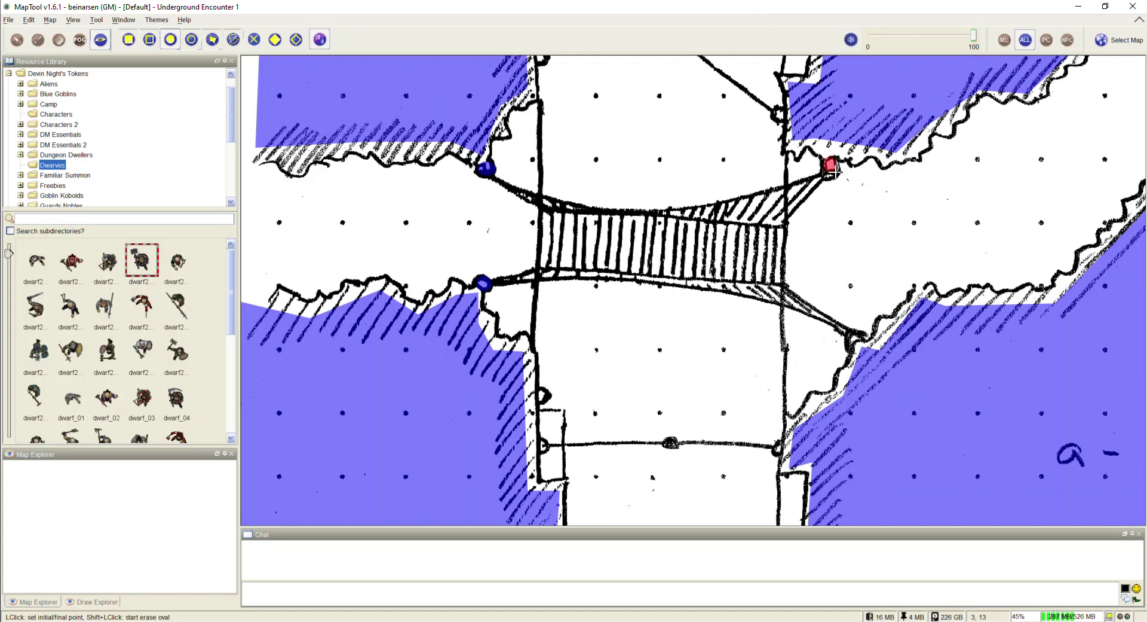
click(855, 336)
Close the gap between the southwest bridge post and the adjoining rock block with a short vision-blocking polyline.
click(234, 39)
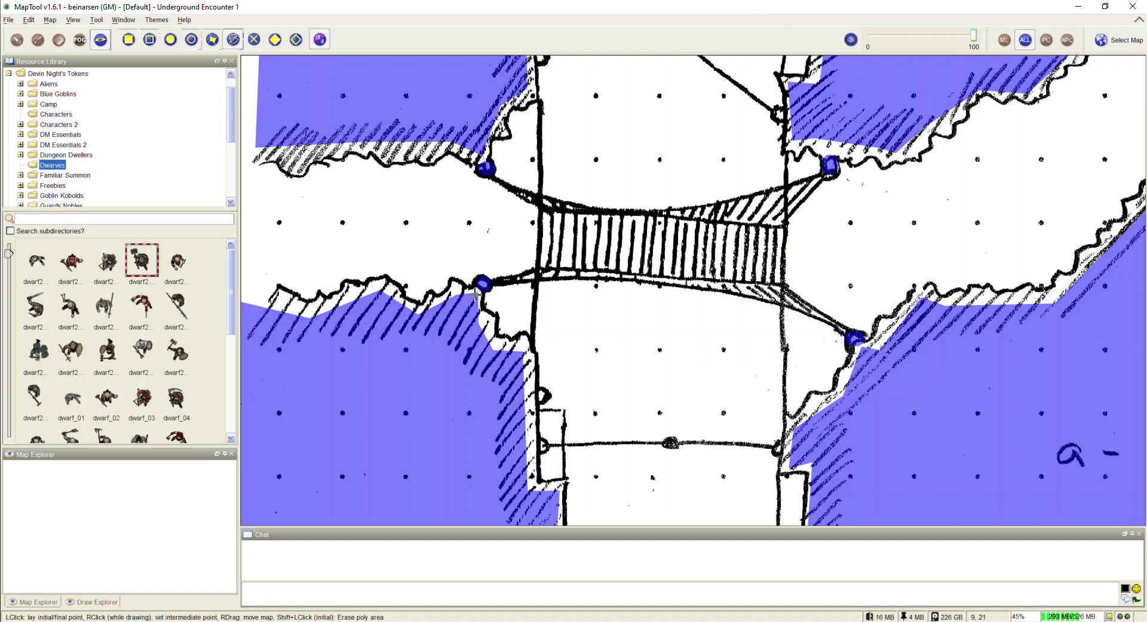
scroll(475, 295, up, 20)
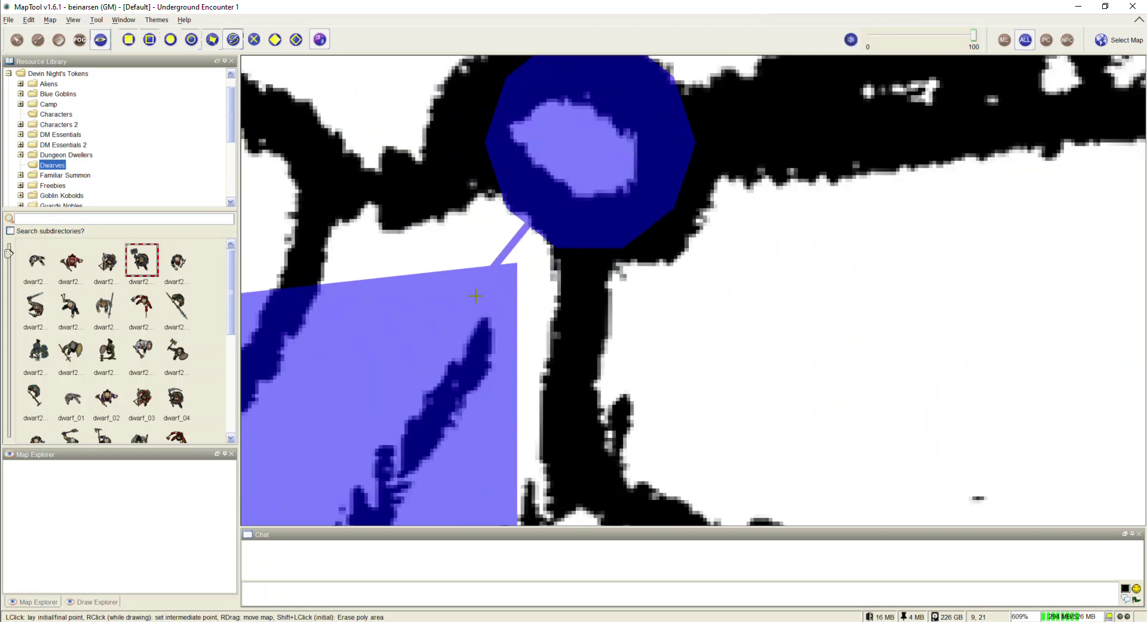
scroll(475, 295, up, 1)
click(496, 256)
click(549, 198)
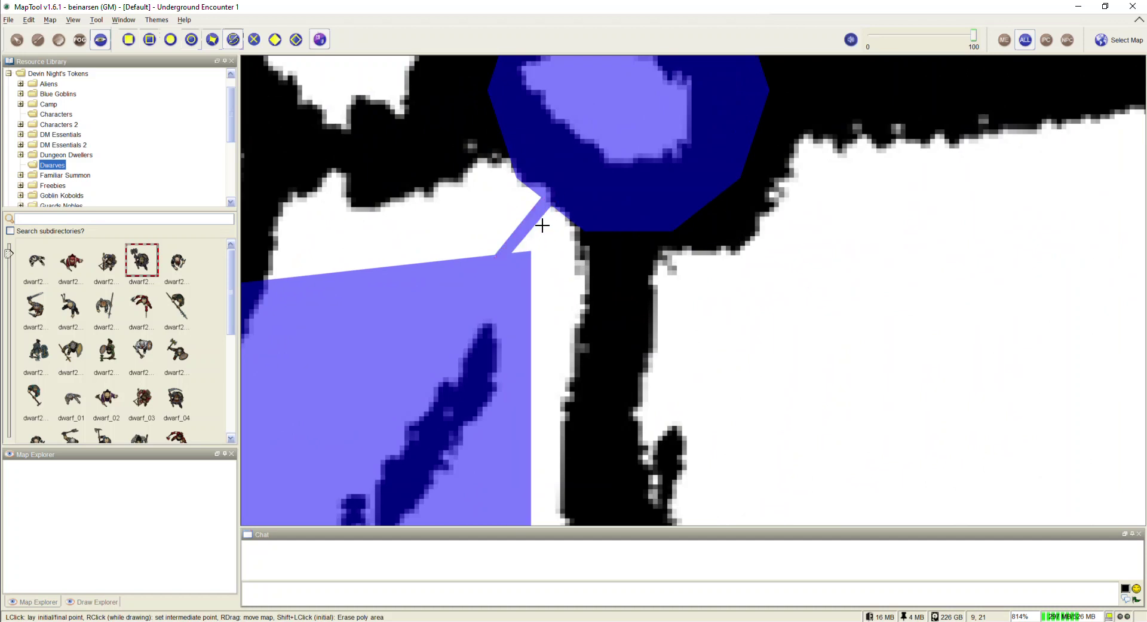
scroll(541, 226, down, 17)
scroll(517, 310, down, 6)
Connect the northeast bridge post to the adjoining rock block with a short vision-blocking polyline.
drag(491, 299, 356, 284)
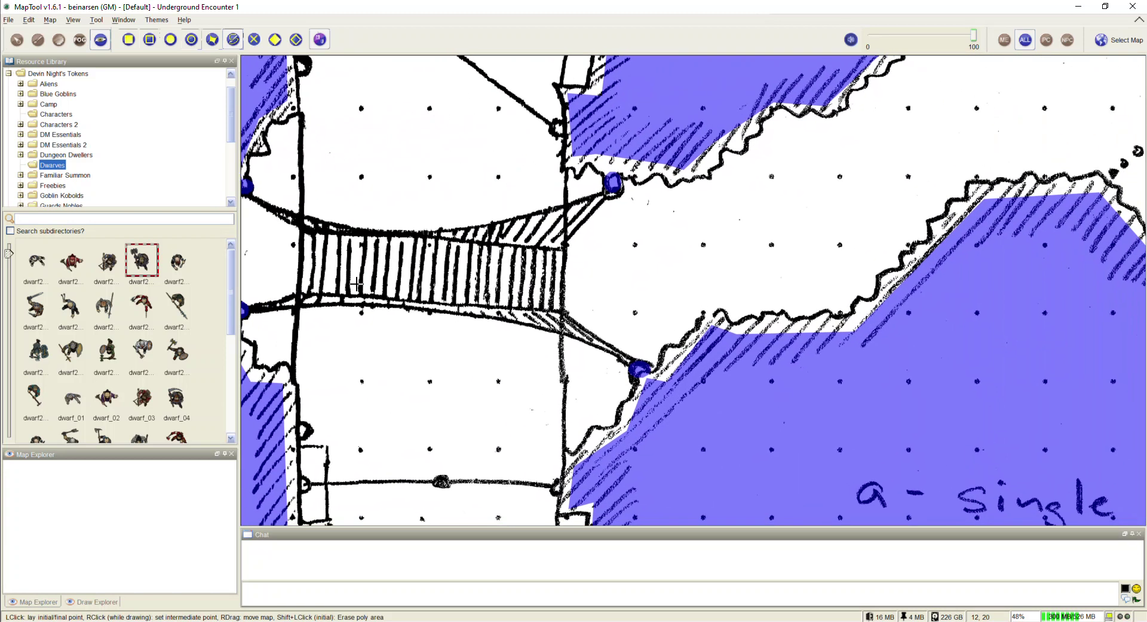
click(615, 160)
scroll(775, 279, down, 5)
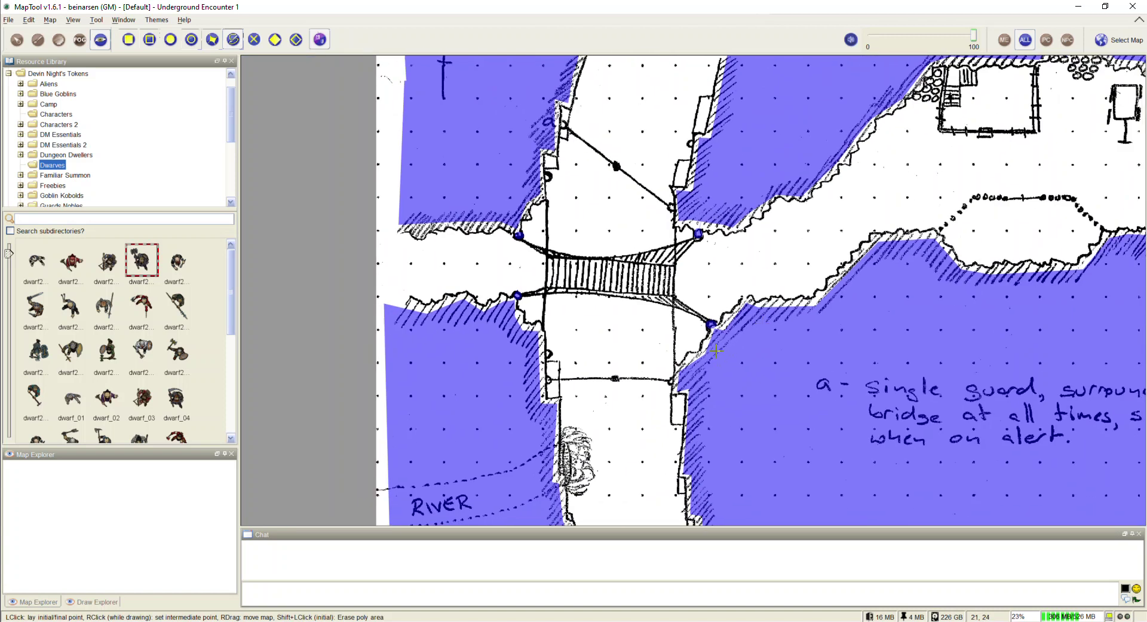
scroll(641, 311, down, 4)
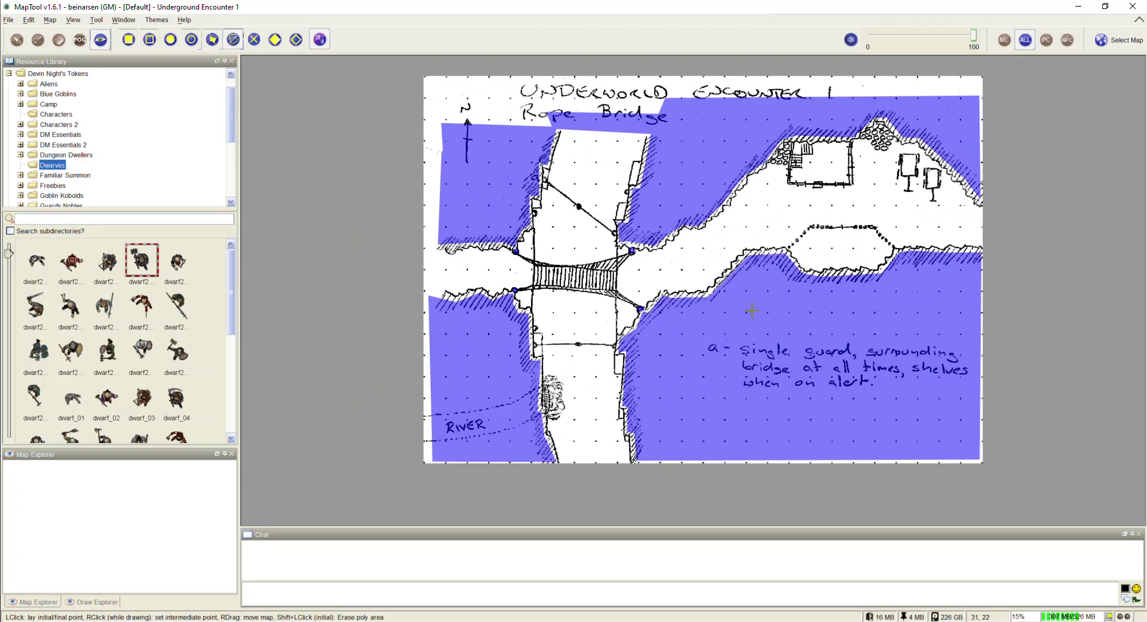
Trace the west, south and east walls of the northern building with a vision-blocking polyline, joining both ends to the rock block.
scroll(698, 343, up, 2)
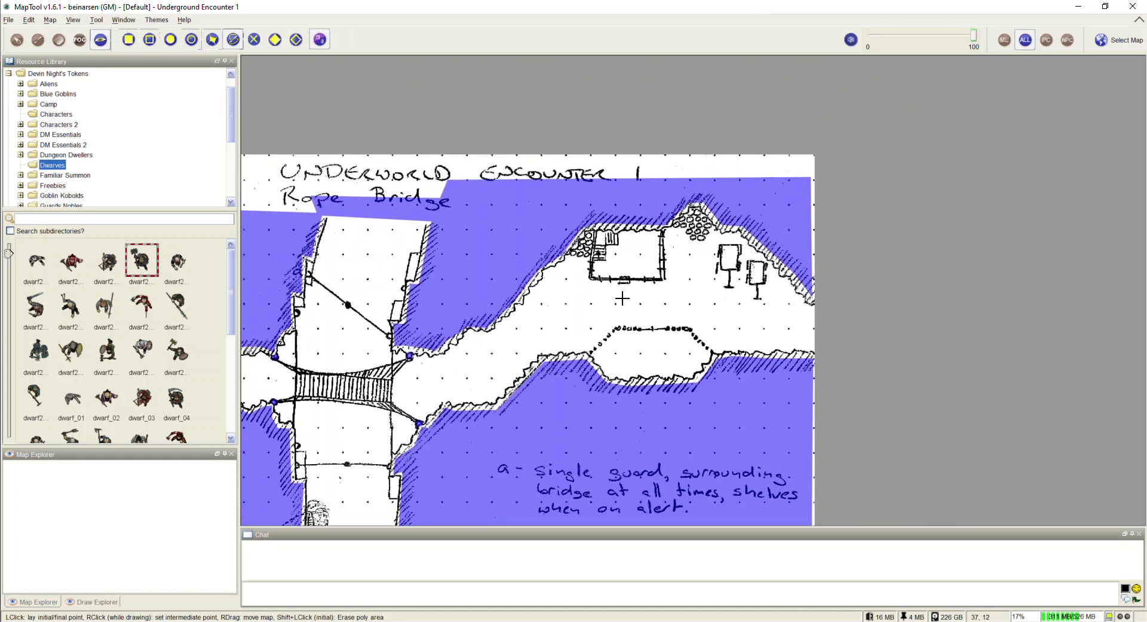
scroll(626, 303, up, 8)
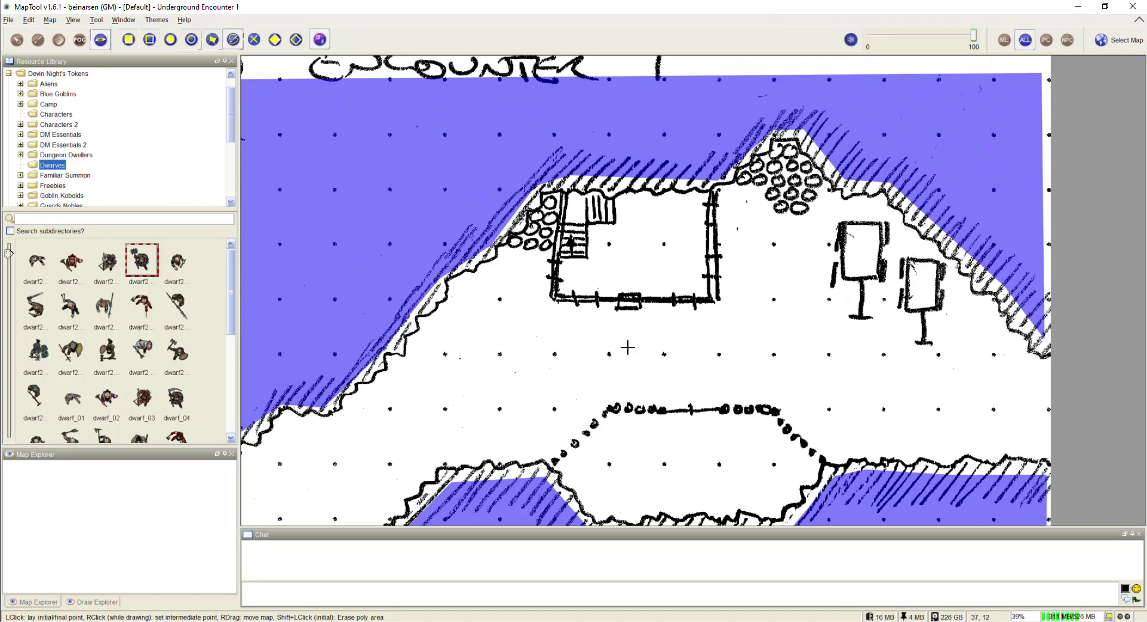
drag(627, 346, 608, 315)
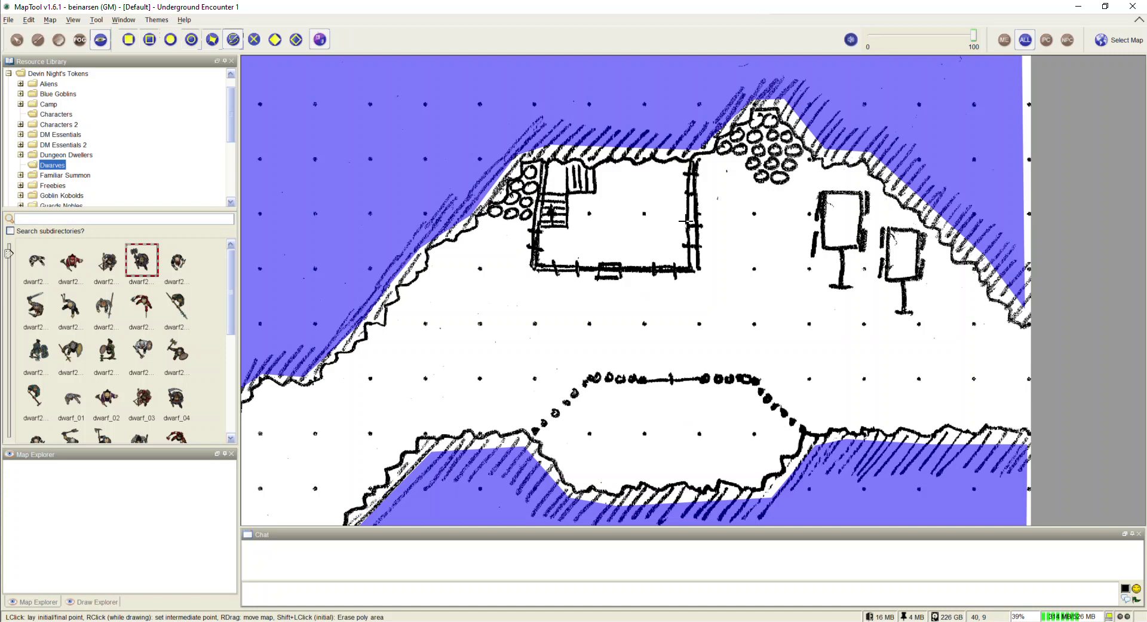
scroll(532, 317, up, 4)
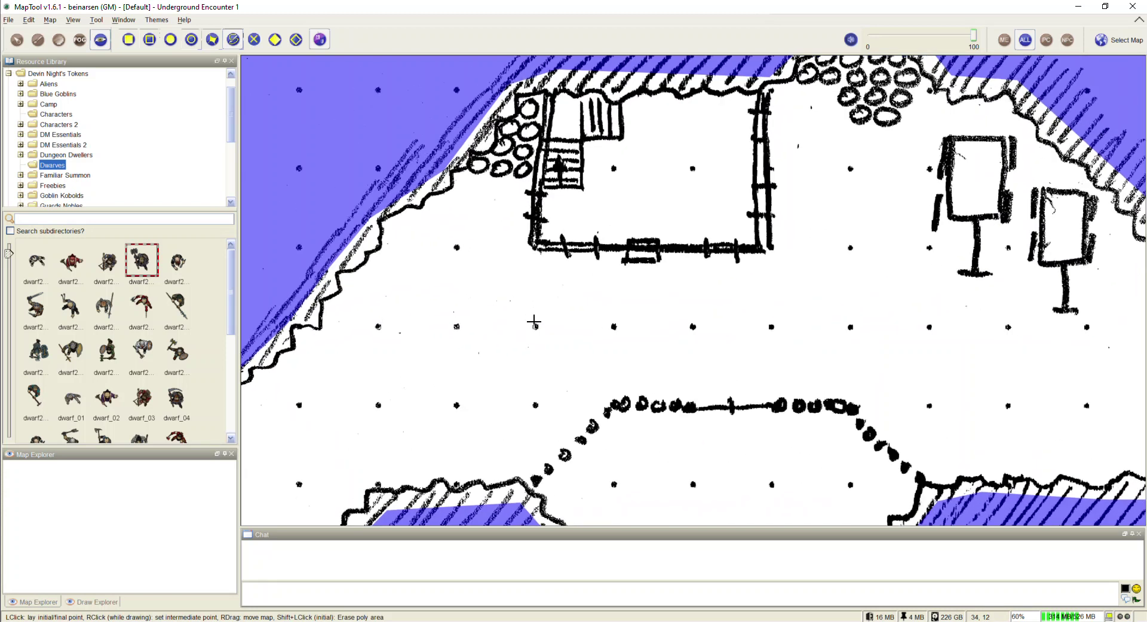
drag(555, 357, 574, 433)
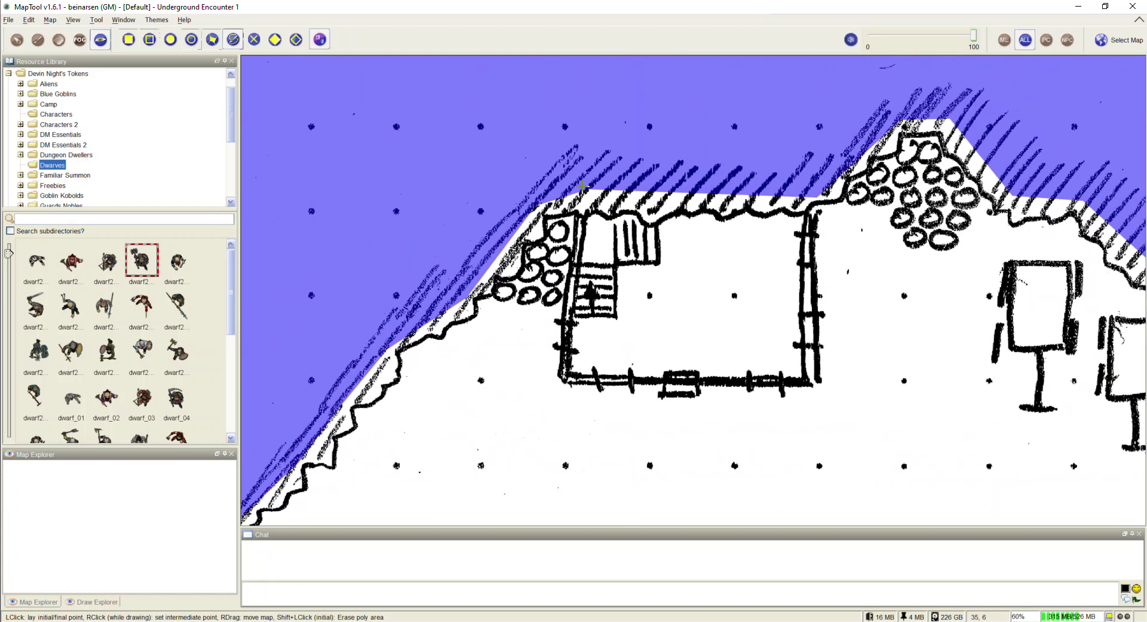
scroll(608, 261, up, 4)
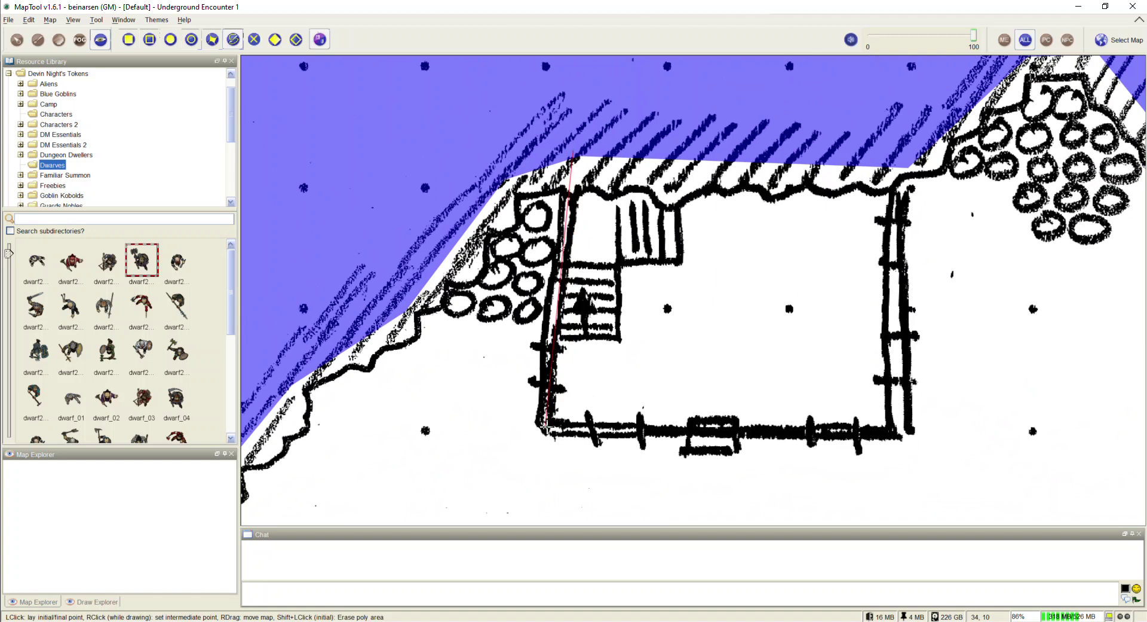
right_click(554, 427)
right_click(901, 429)
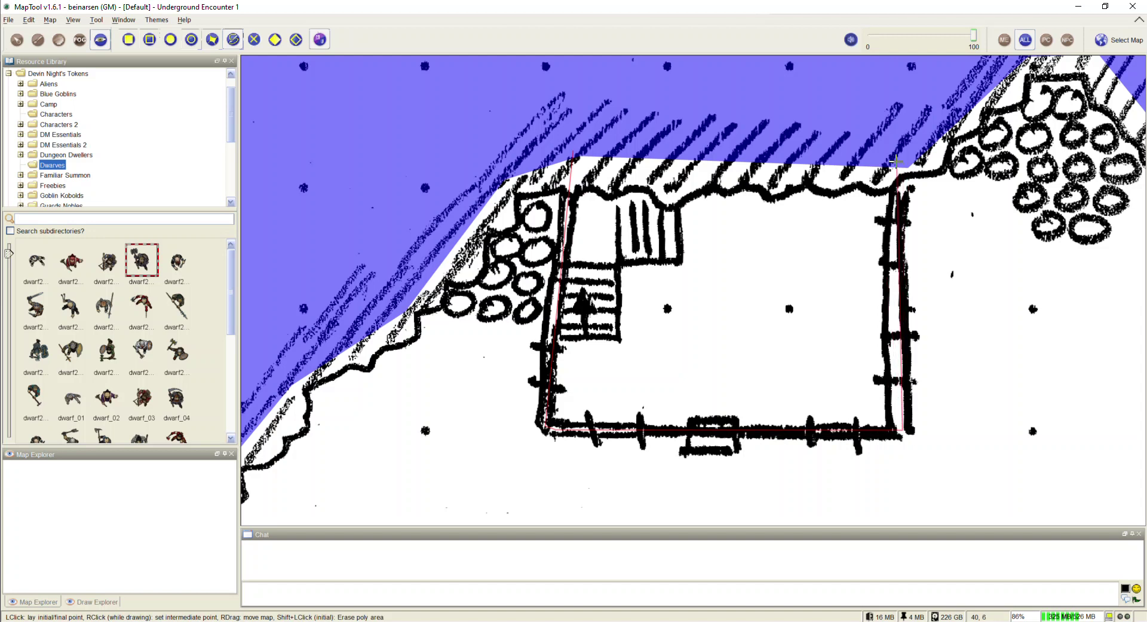
right_click(894, 161)
Outline the bodies of the two carts east of the building with hollow vision-blocking rectangles.
scroll(666, 359, down, 5)
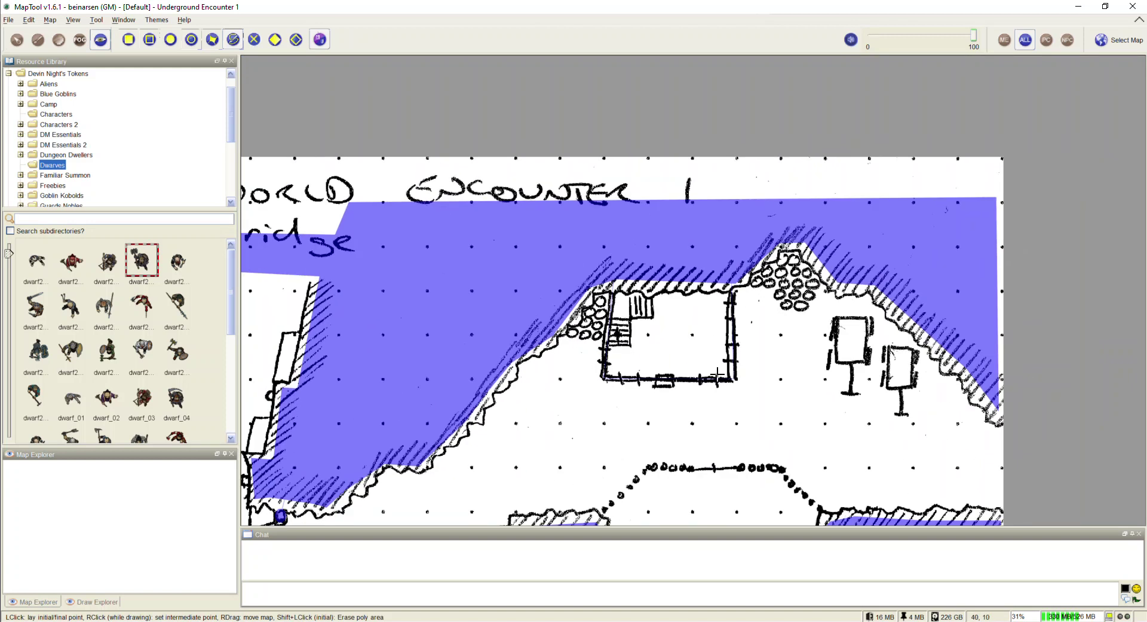
drag(722, 374, 443, 357)
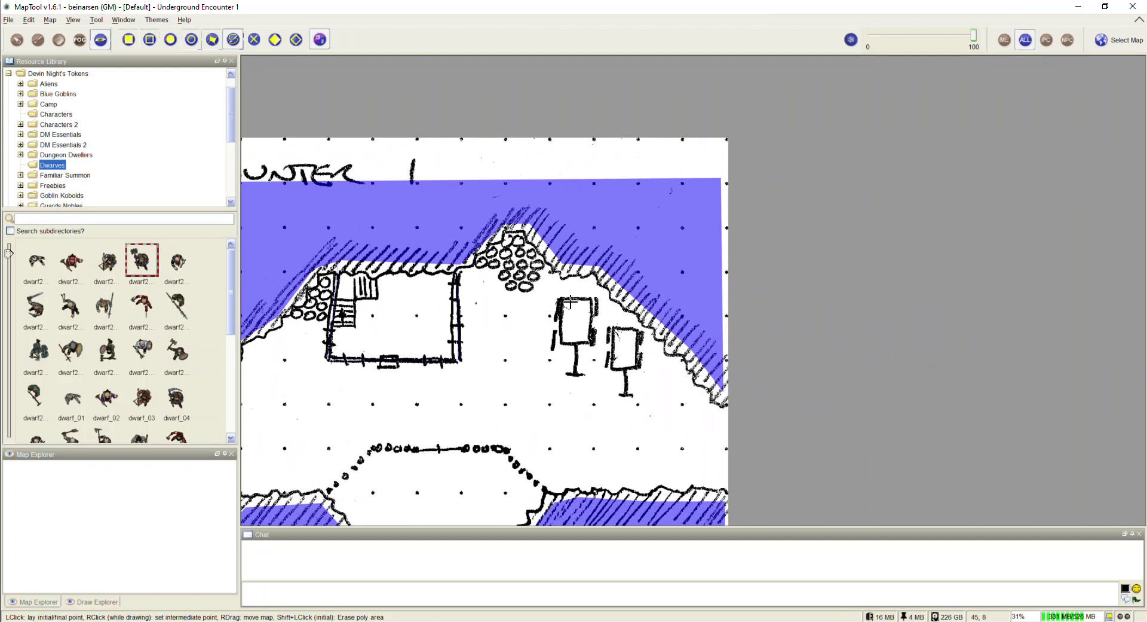
scroll(576, 344, up, 5)
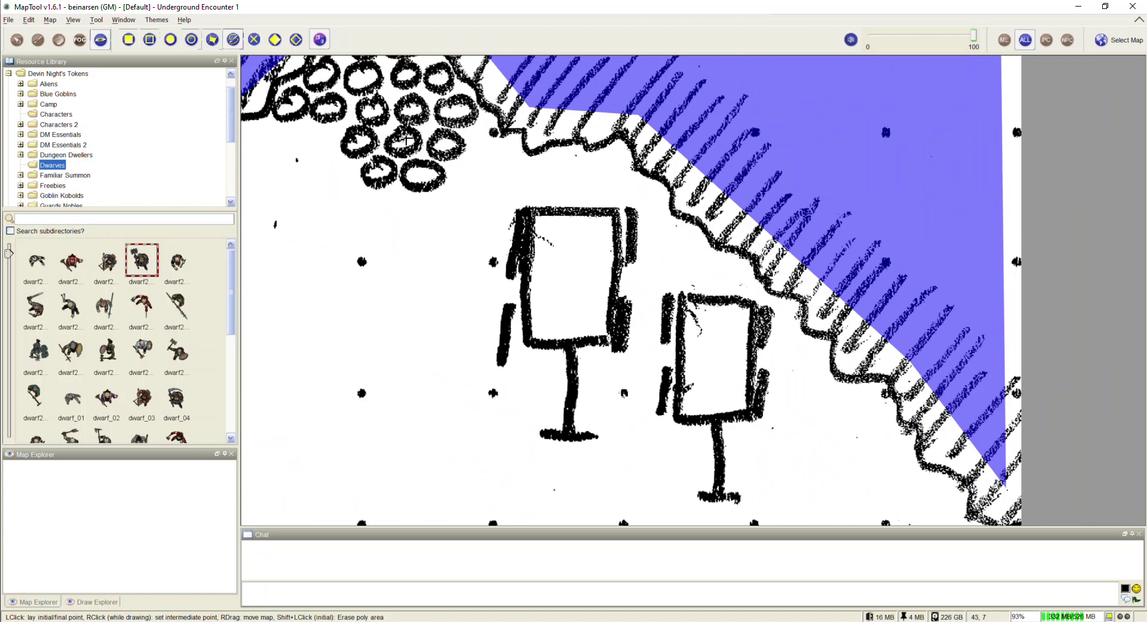
click(128, 40)
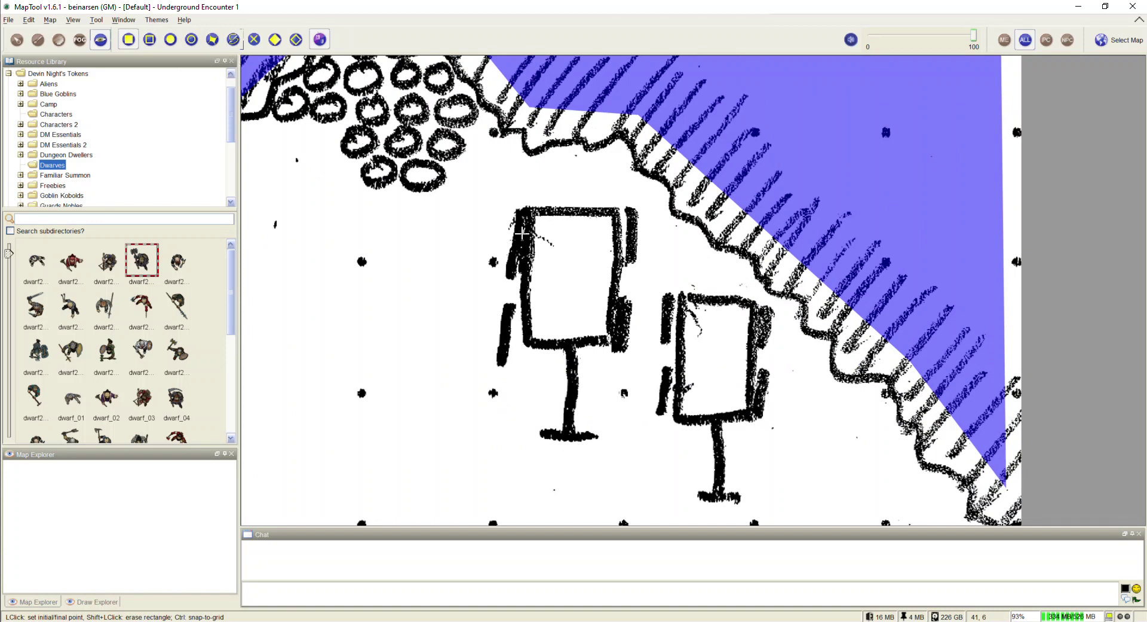
click(150, 40)
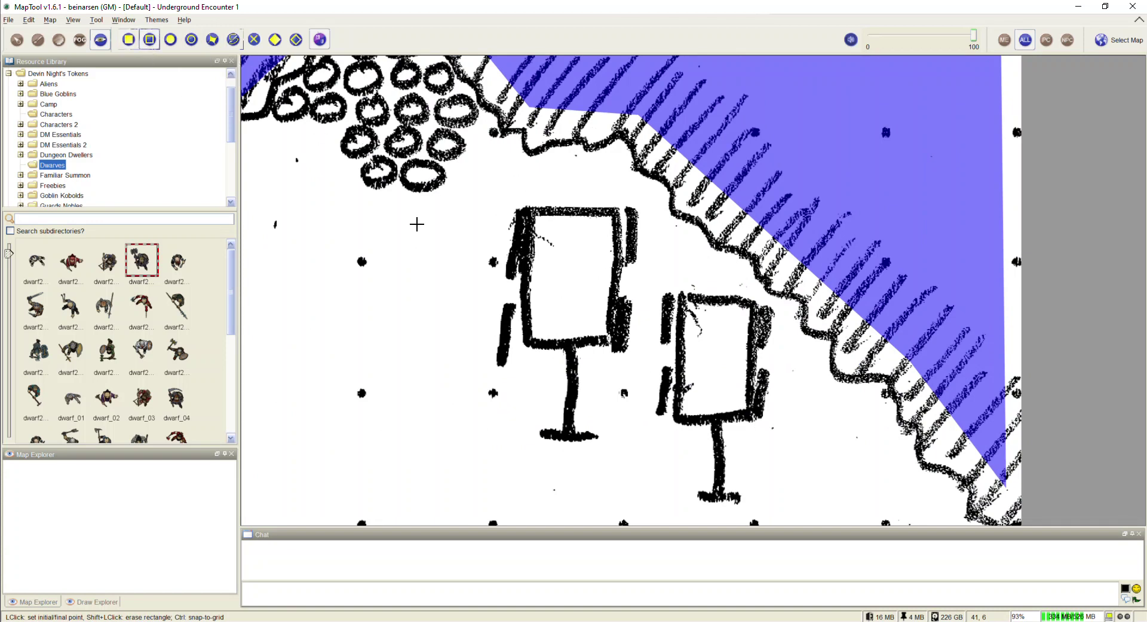
click(529, 212)
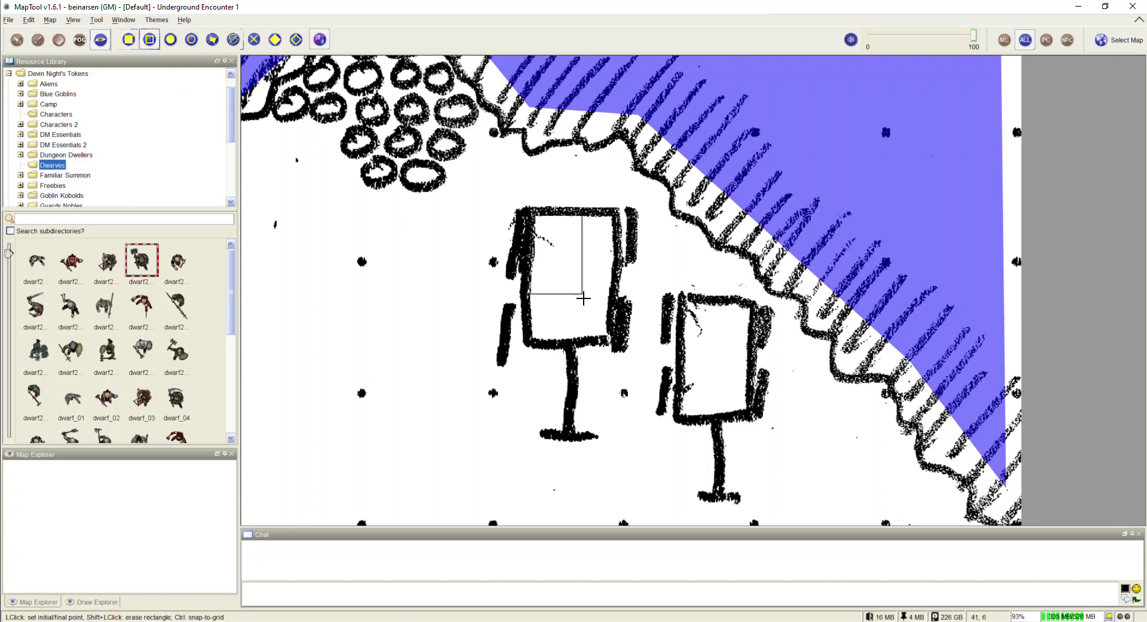
click(612, 338)
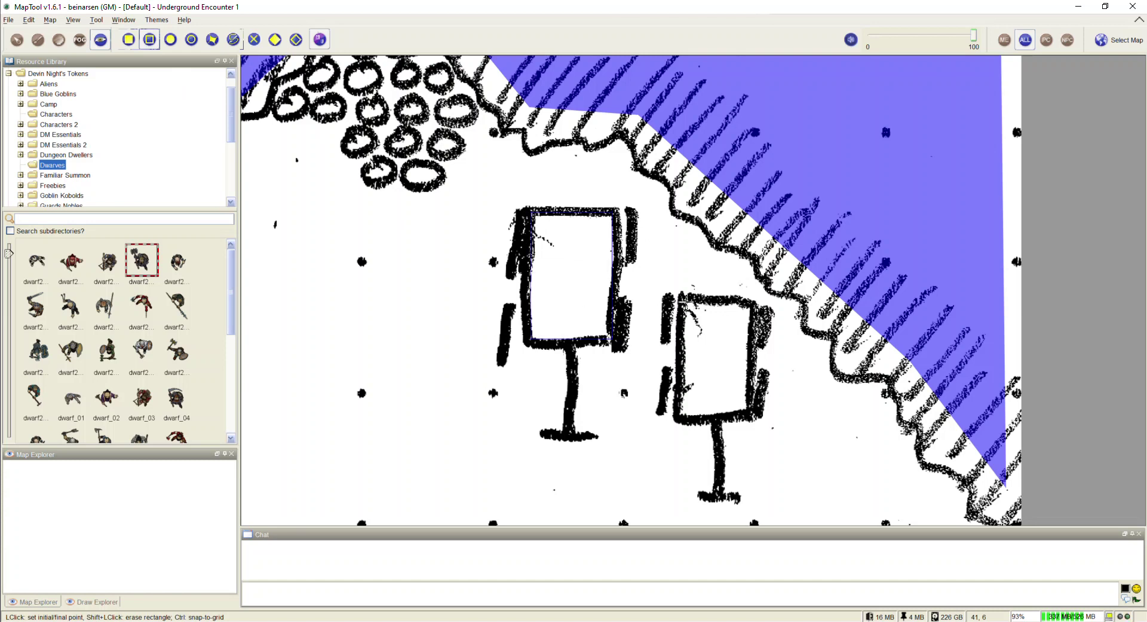
click(686, 301)
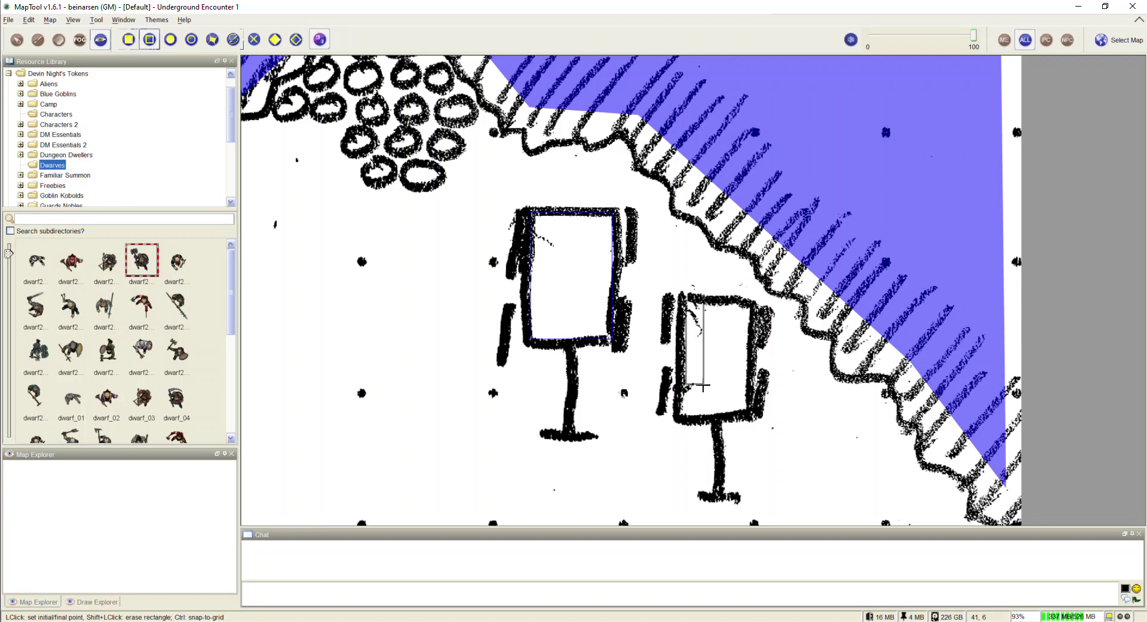
click(747, 416)
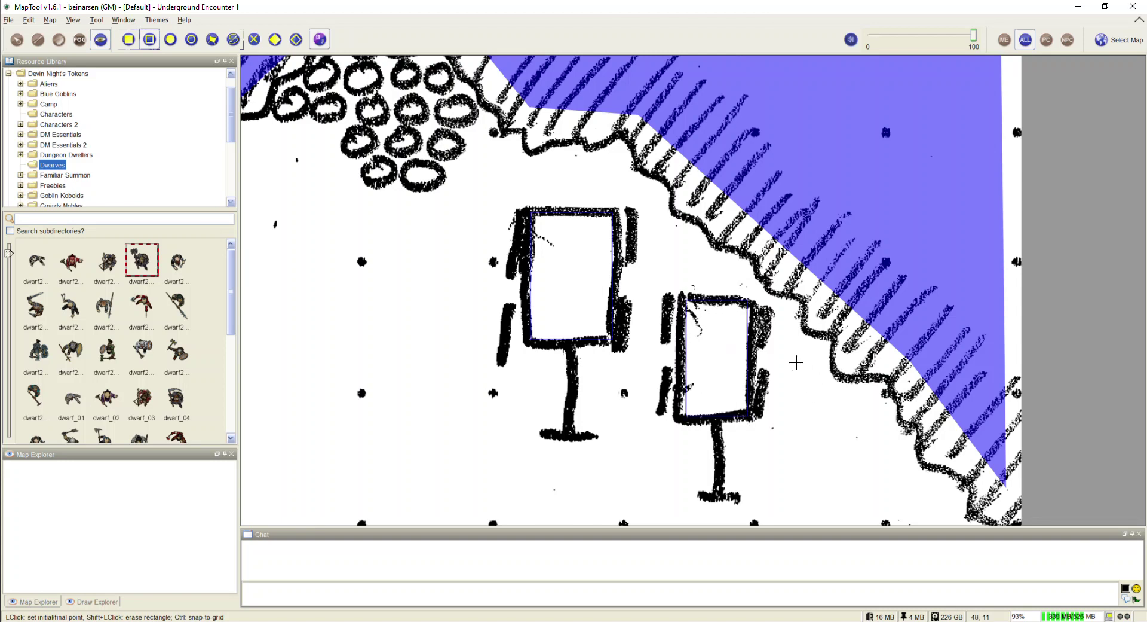
Review the vision-blocking layout from the eastern cavern across to the rope bridge.
scroll(633, 311, down, 12)
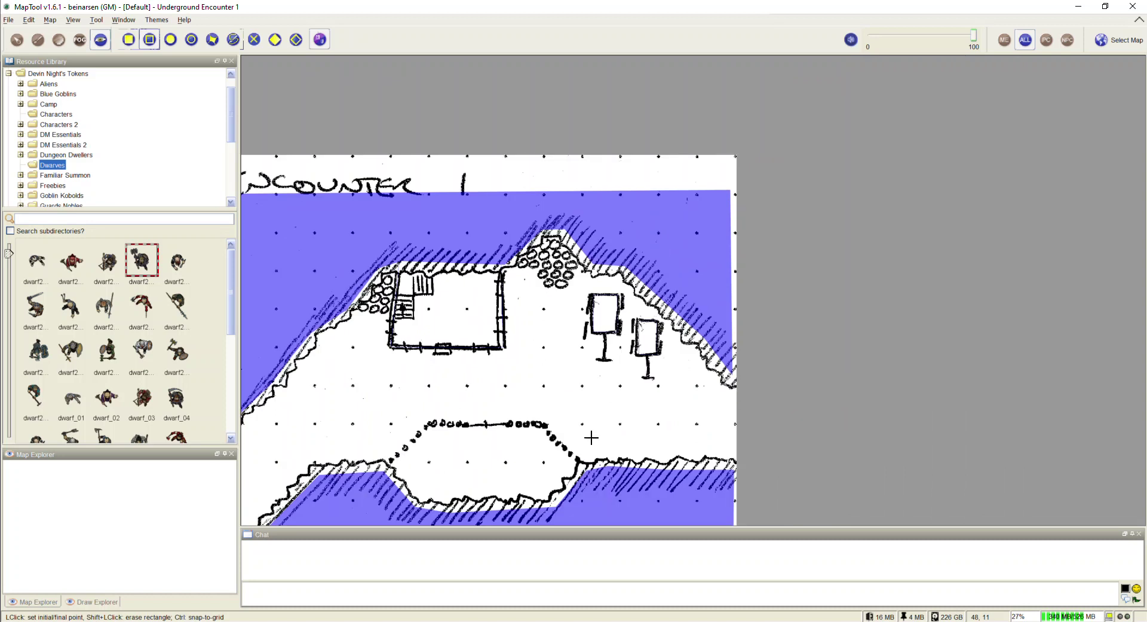
scroll(588, 422, up, 2)
scroll(719, 345, up, 4)
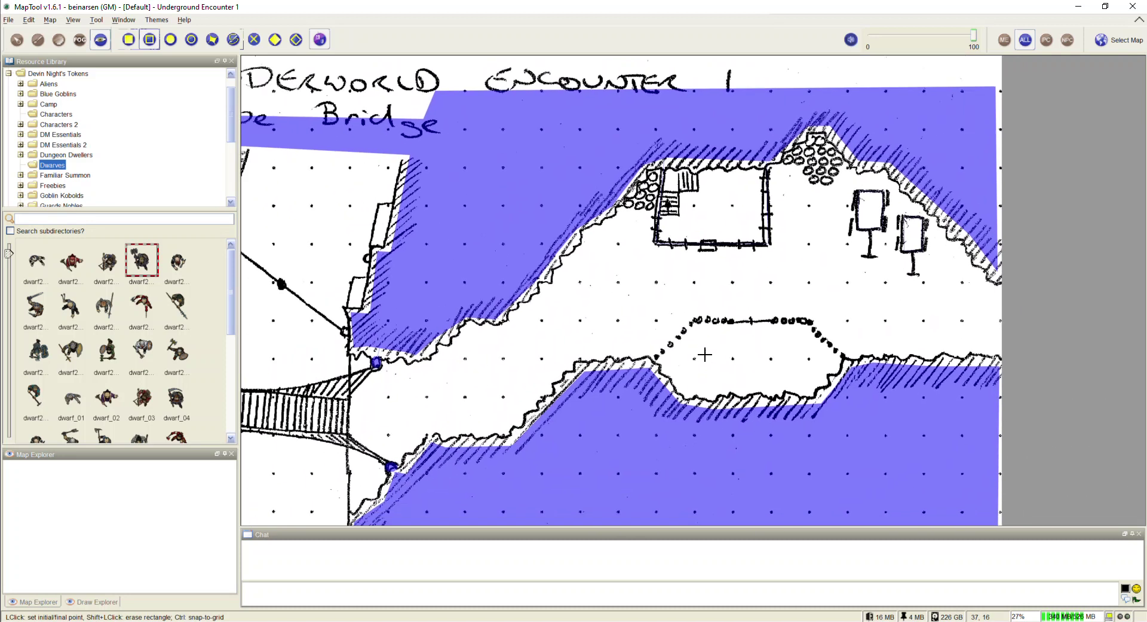
scroll(768, 311, down, 6)
scroll(570, 336, up, 2)
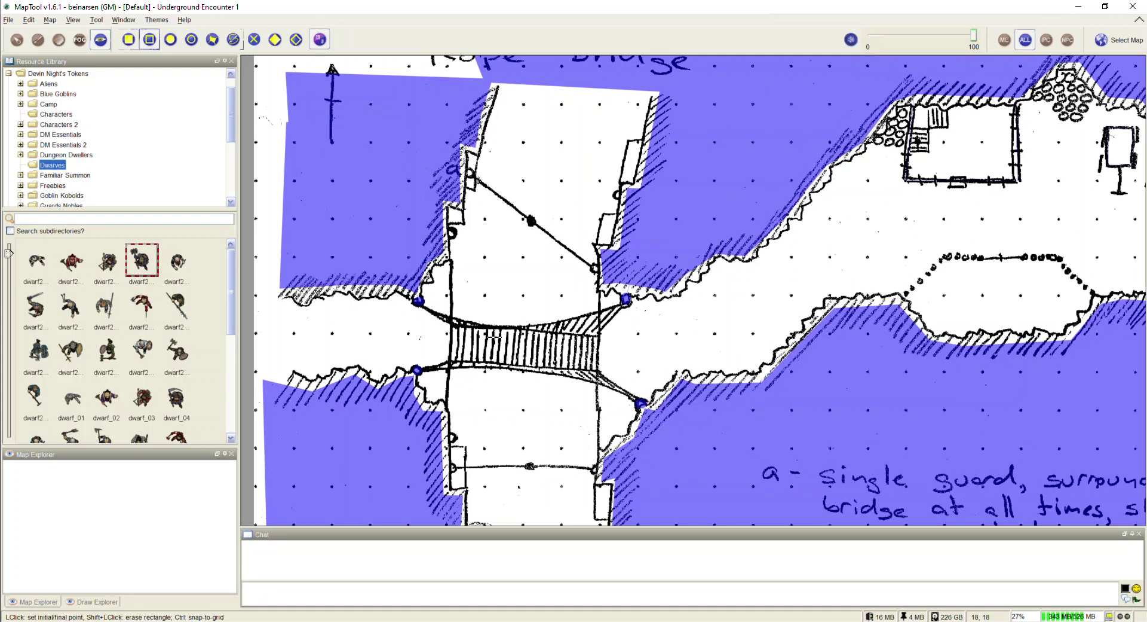
scroll(522, 324, up, 4)
drag(523, 324, 421, 328)
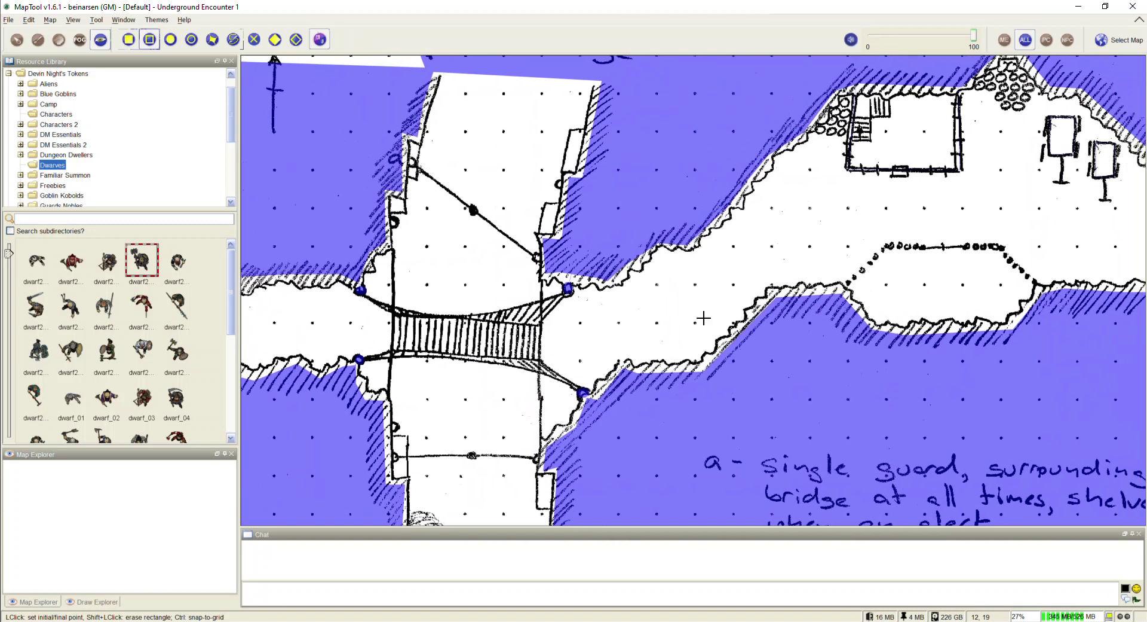
drag(692, 312, 671, 322)
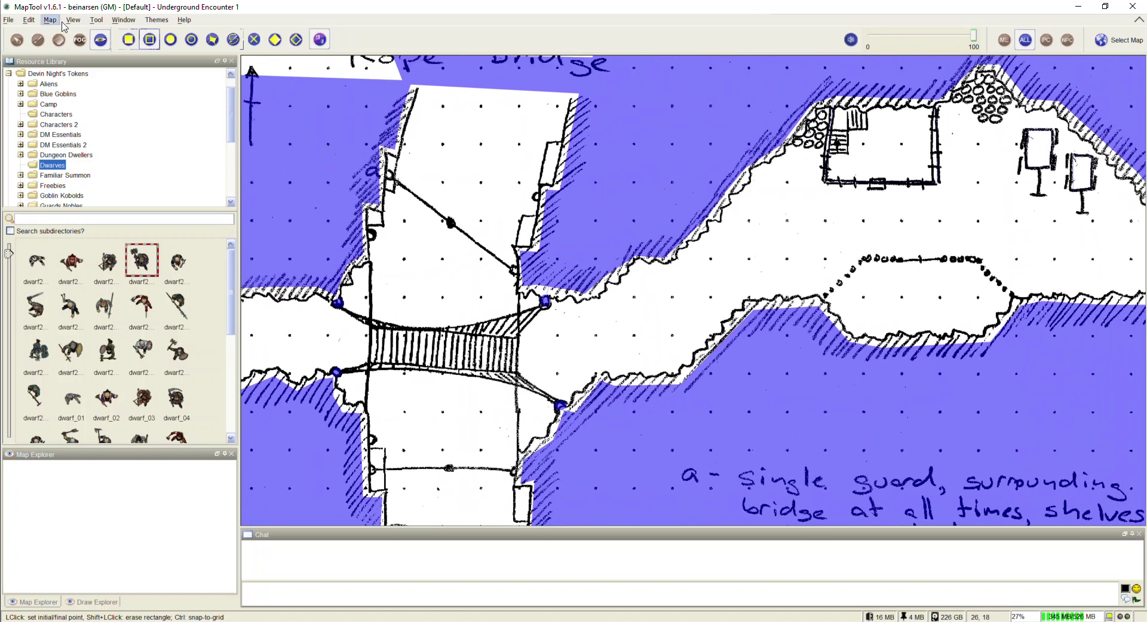
Place the dwarf2_04 token at the west end of the rope bridge as a visible PC named Testorio.
click(16, 40)
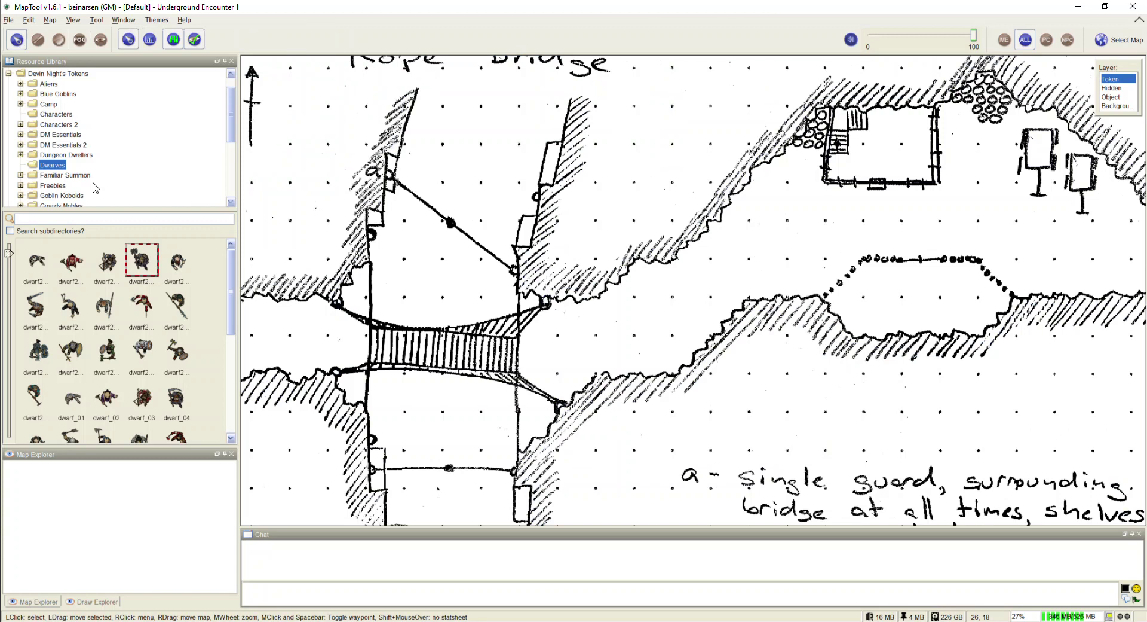
drag(141, 263, 340, 335)
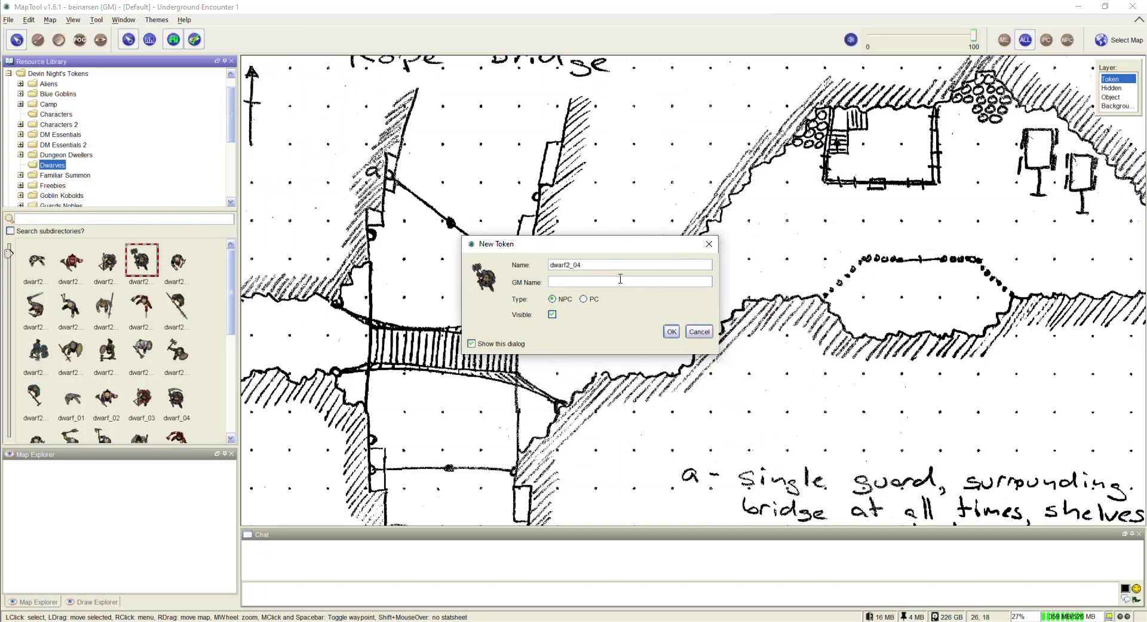
drag(596, 265, 543, 265)
text(T)
text(iac)
click(584, 299)
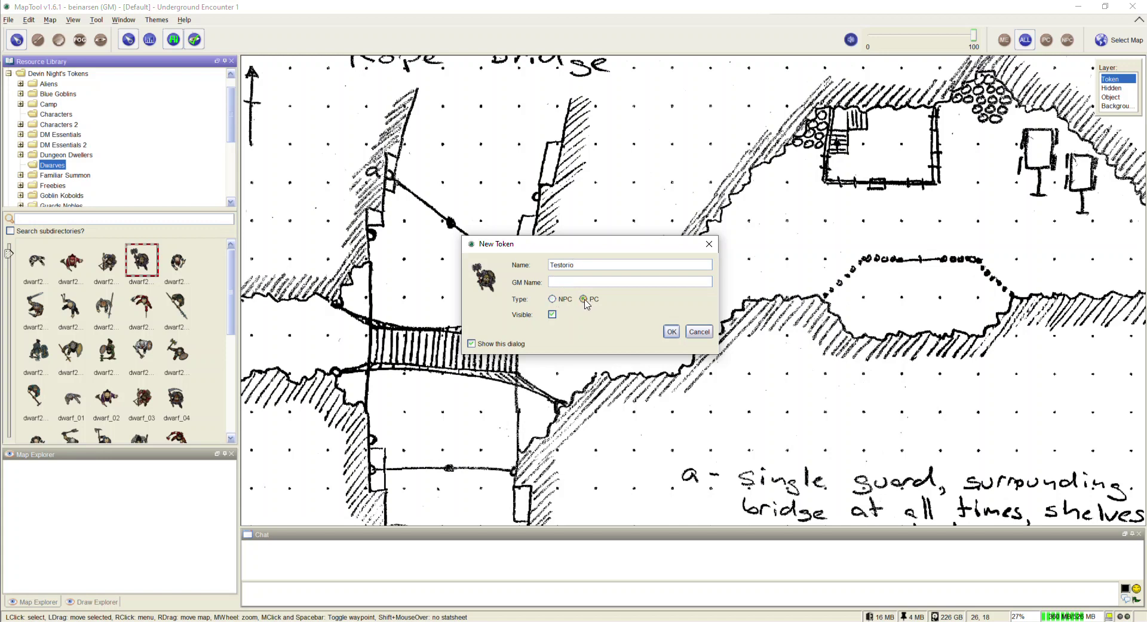
click(672, 332)
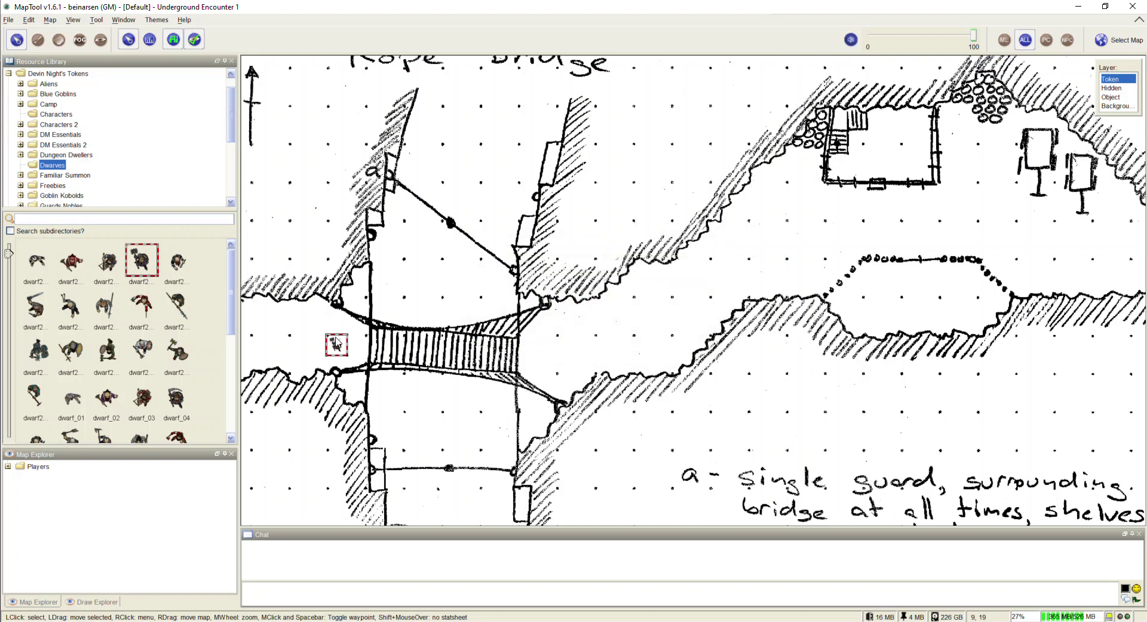
click(344, 354)
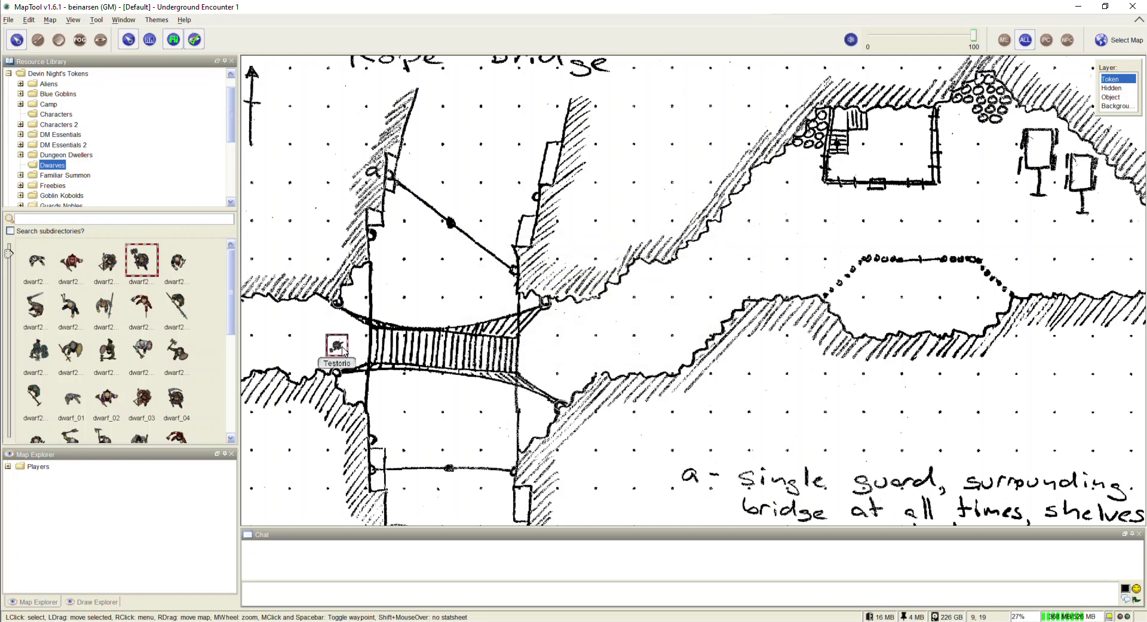
Give the Testorio token a light source from the Generic group.
right_click(341, 344)
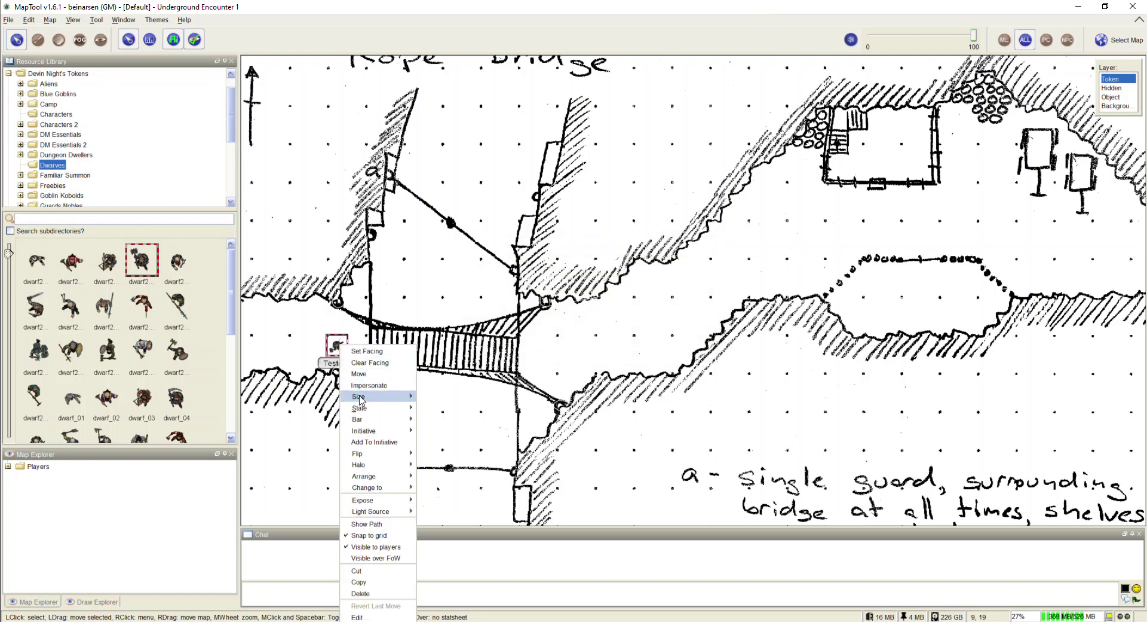
mouse_move(380, 511)
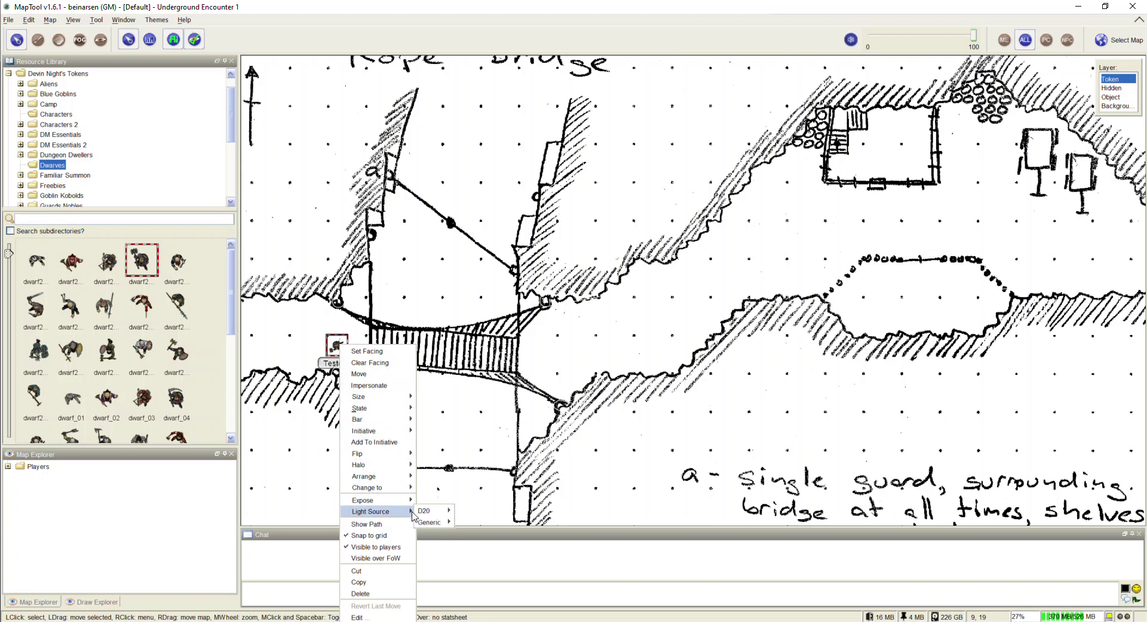
mouse_move(430, 523)
click(472, 552)
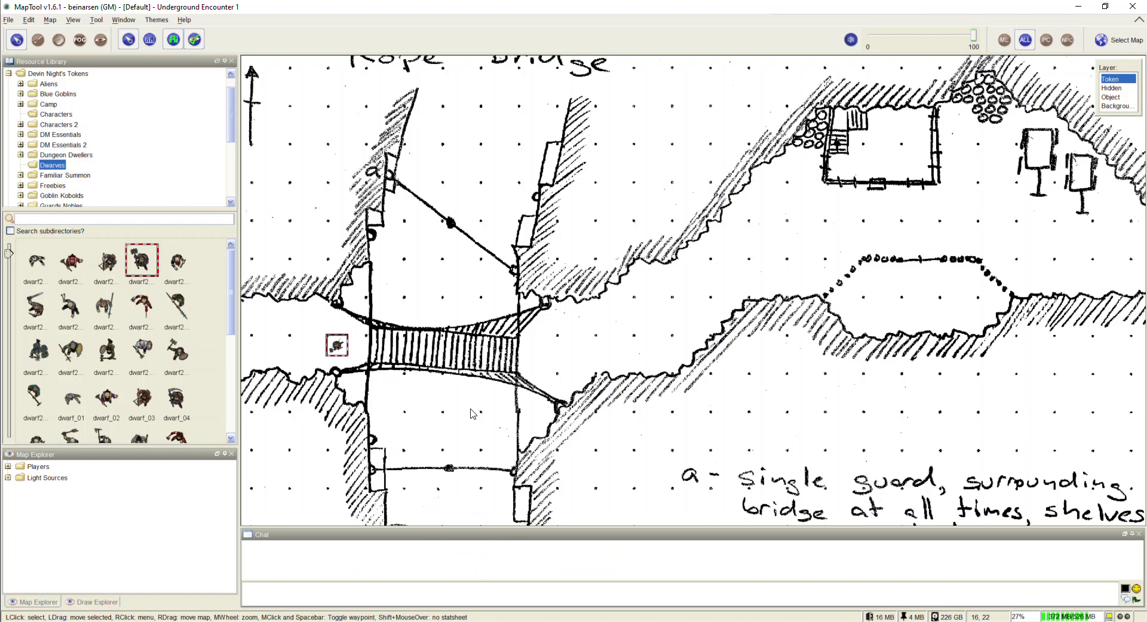
Show the map in player view with the Testorio token selected and enable Fog-of-War.
scroll(299, 382, up, 4)
drag(326, 385, 469, 386)
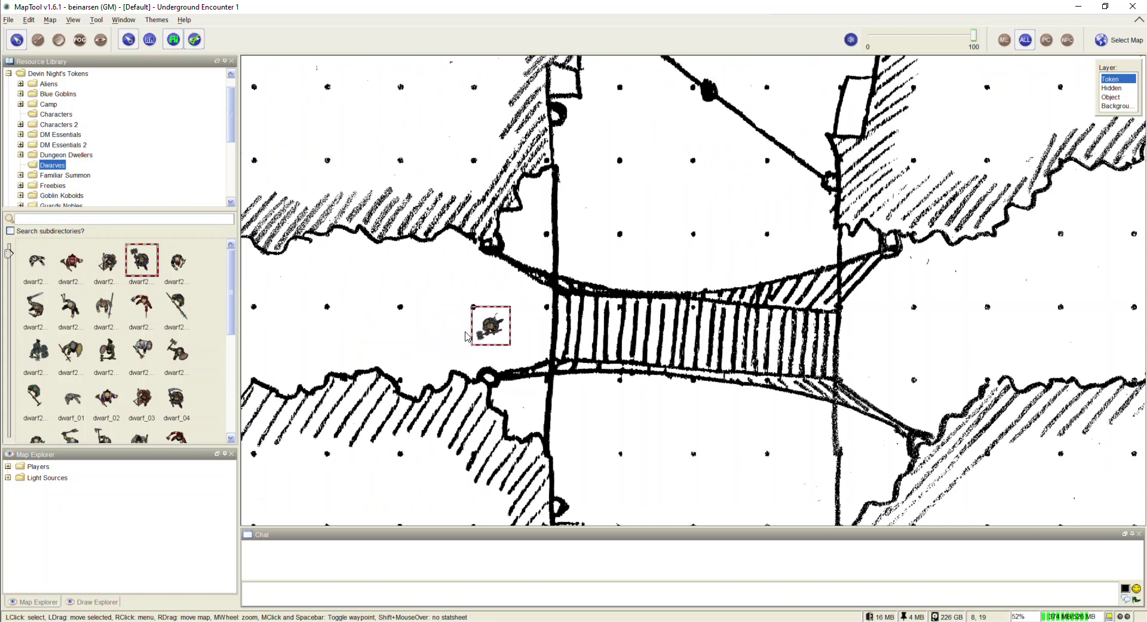
click(489, 329)
click(71, 22)
click(82, 34)
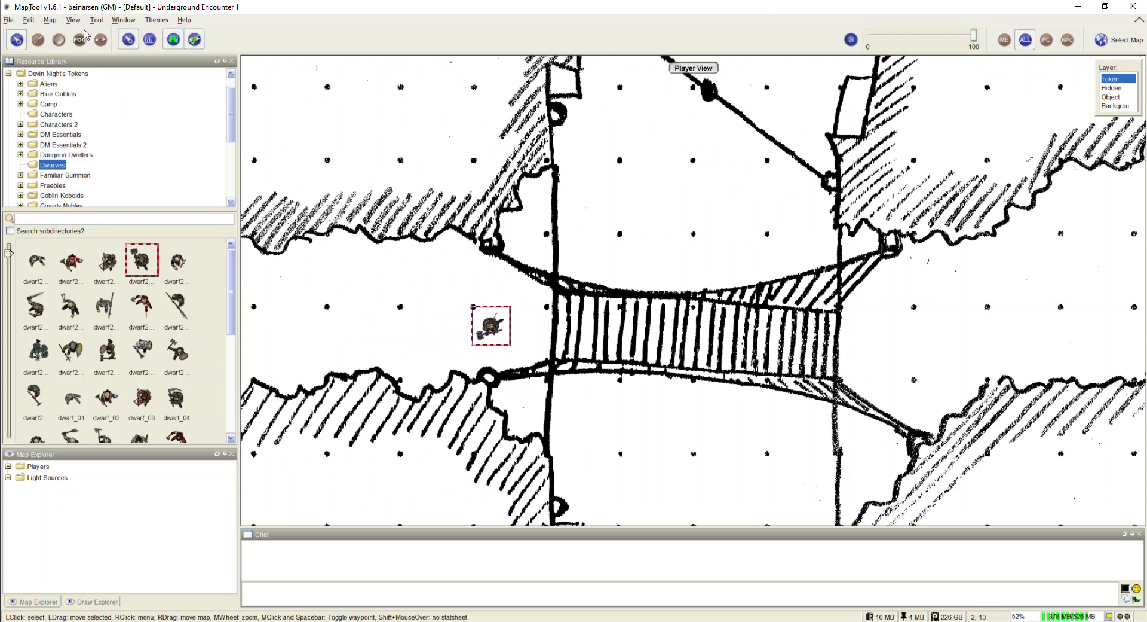
click(52, 22)
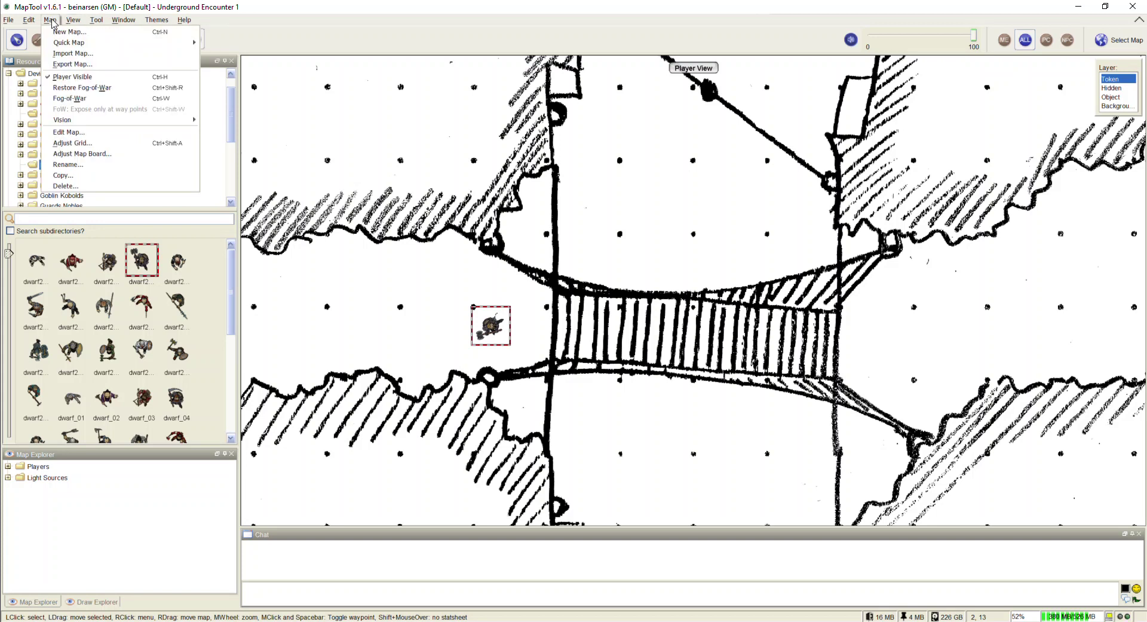
click(66, 99)
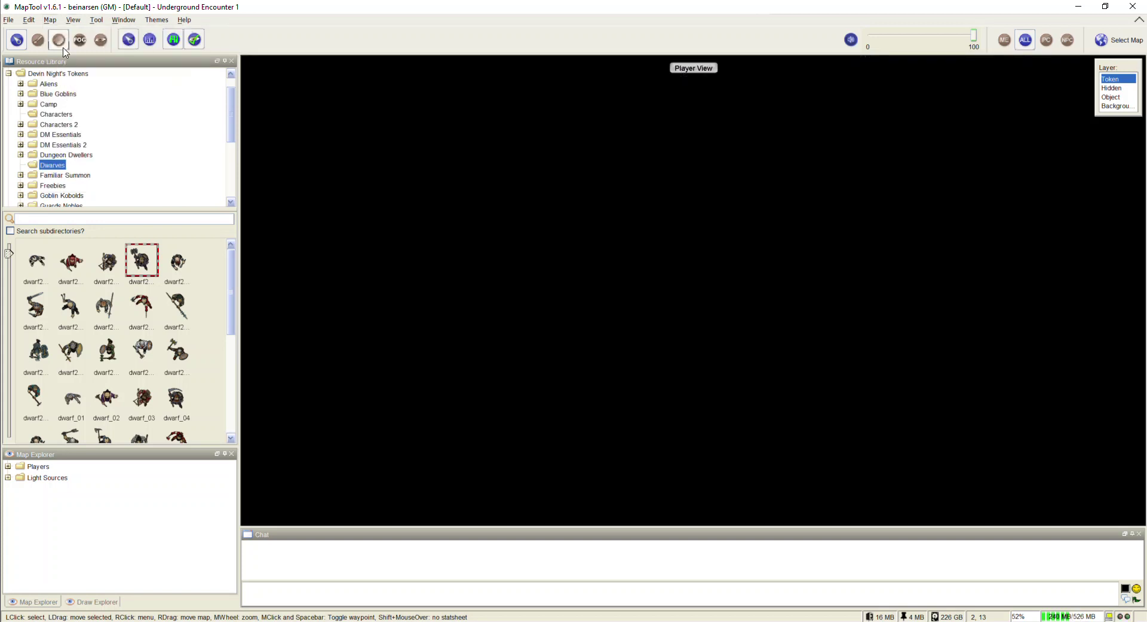
Set the map's vision to Night.
click(56, 21)
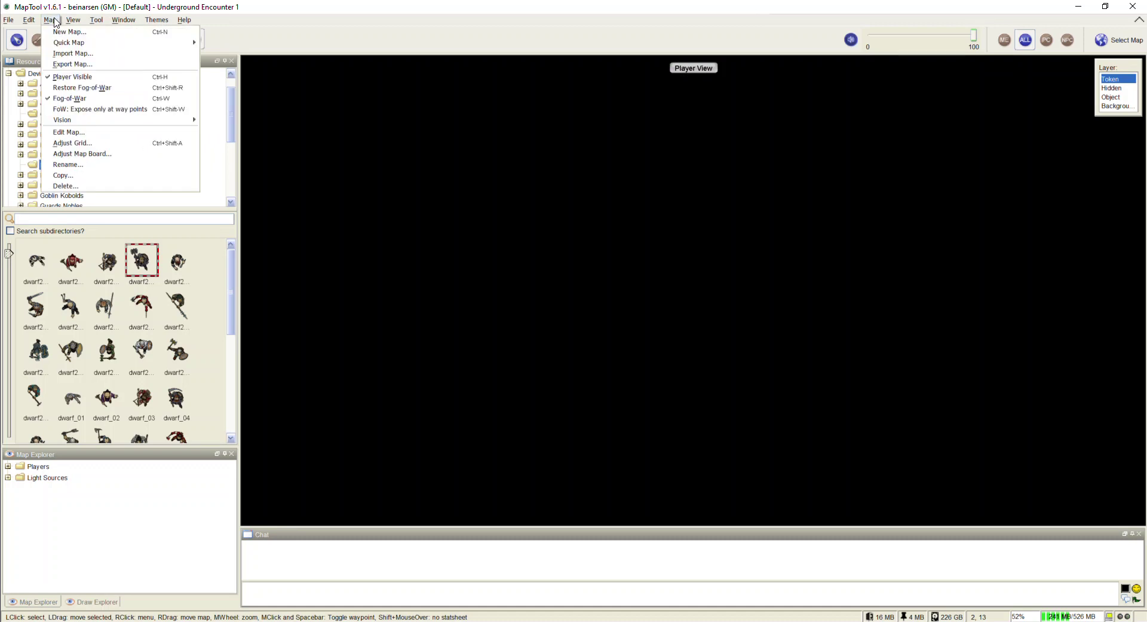
mouse_move(85, 121)
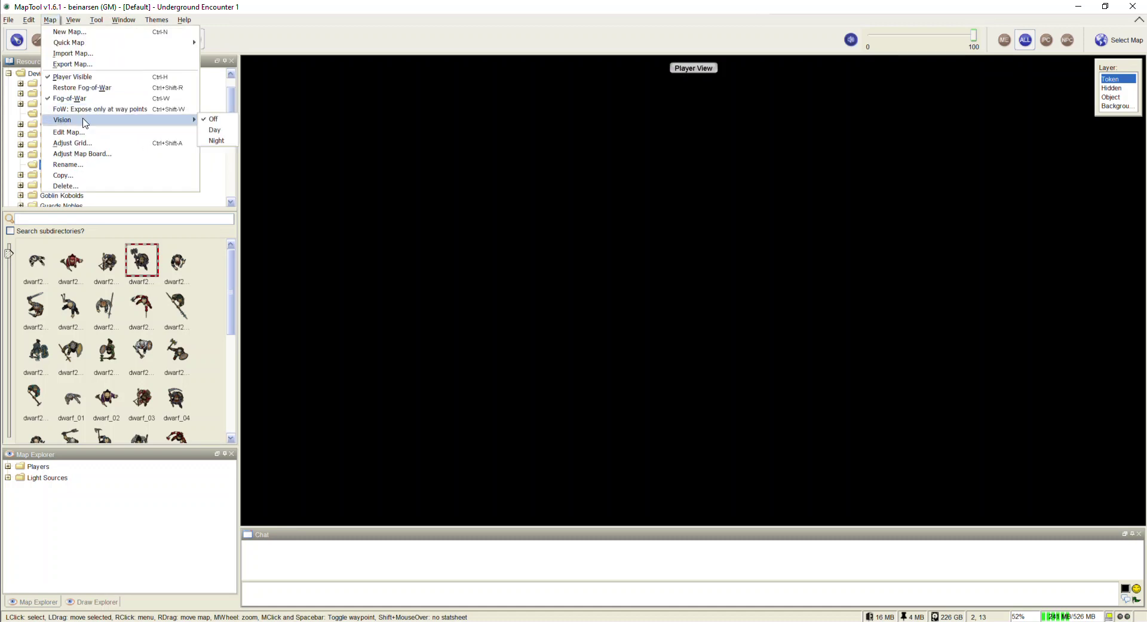
click(213, 142)
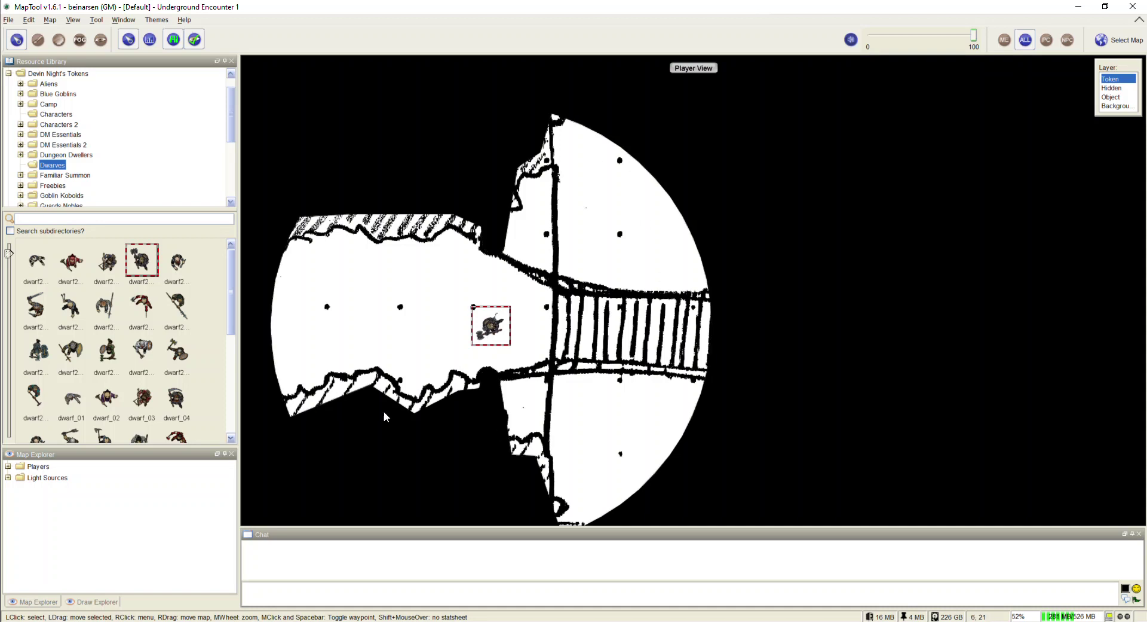
scroll(400, 309, down, 8)
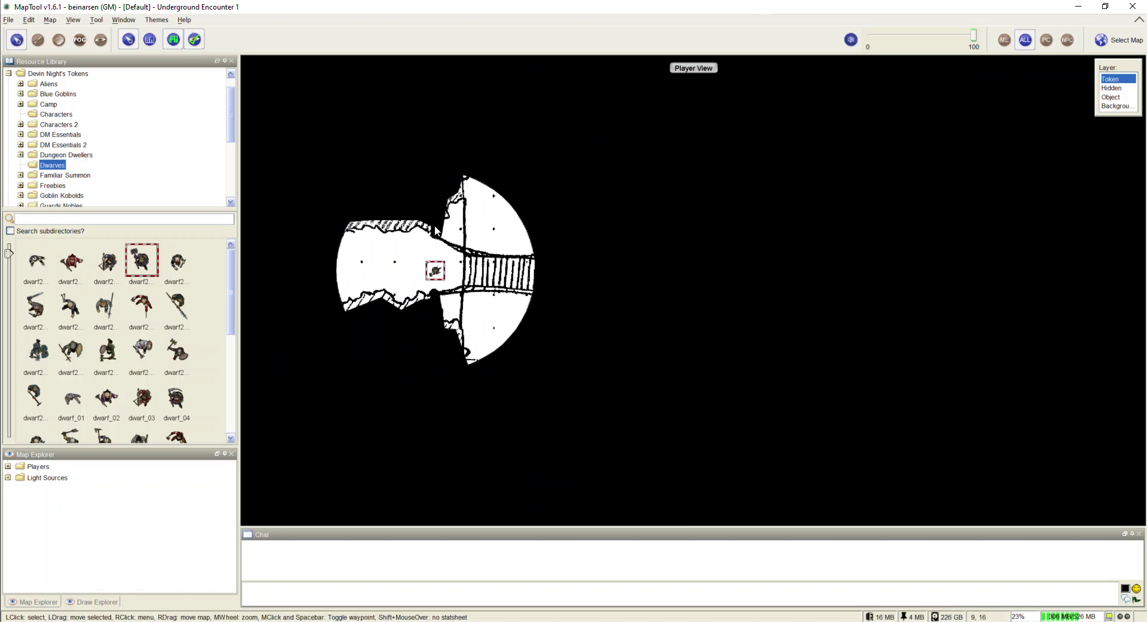
Turn off the player view and move the Testorio token to the east end of the rope bridge.
click(73, 19)
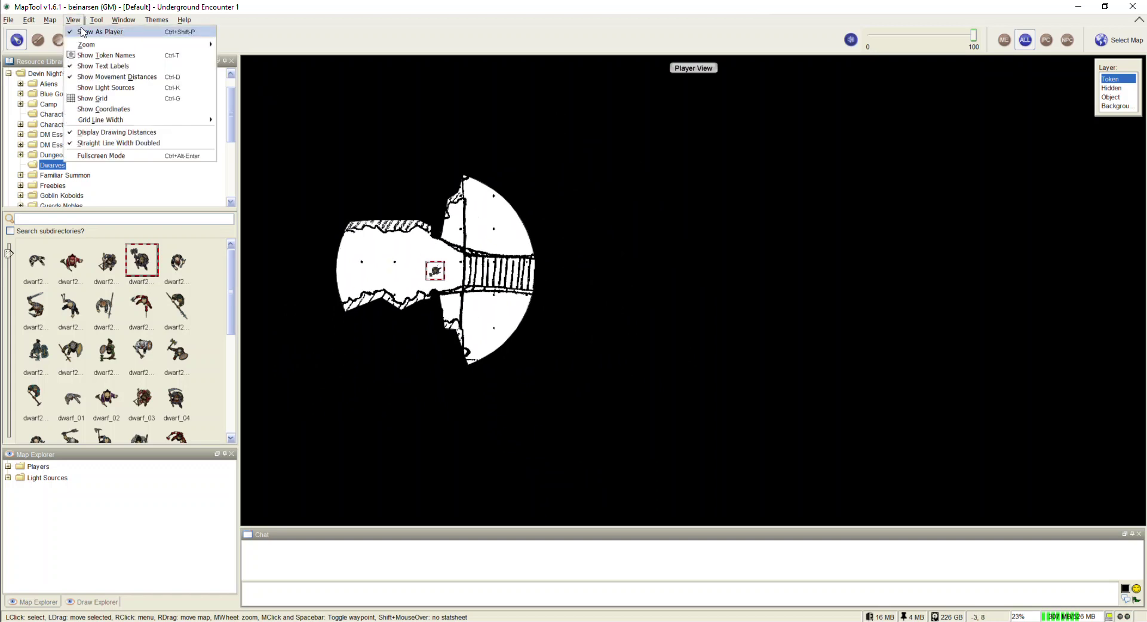
click(83, 28)
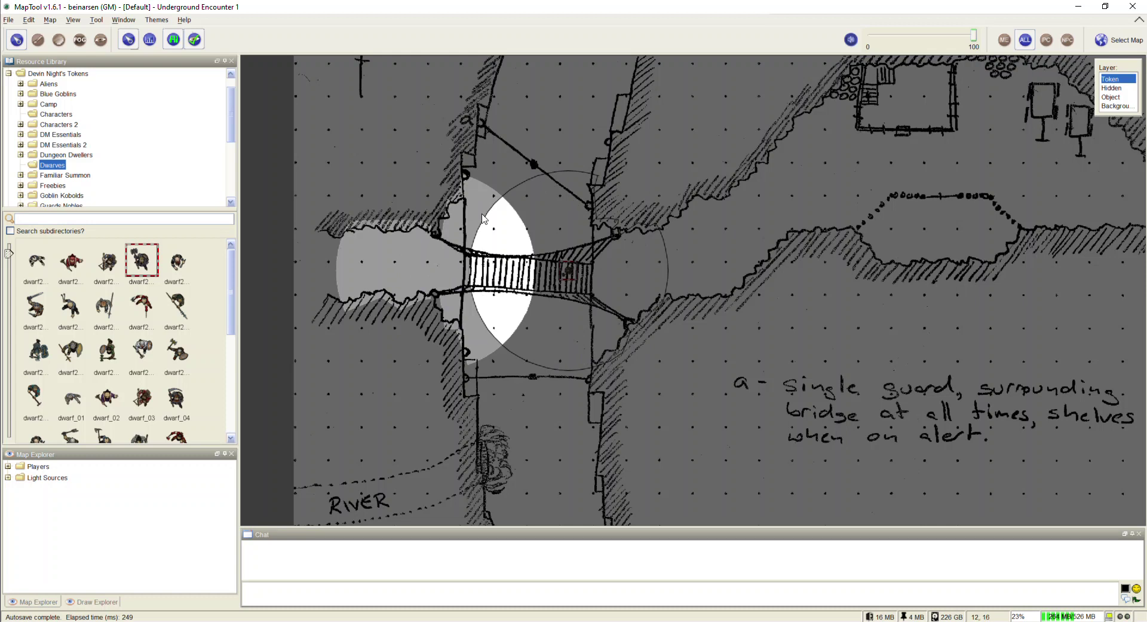
click(570, 285)
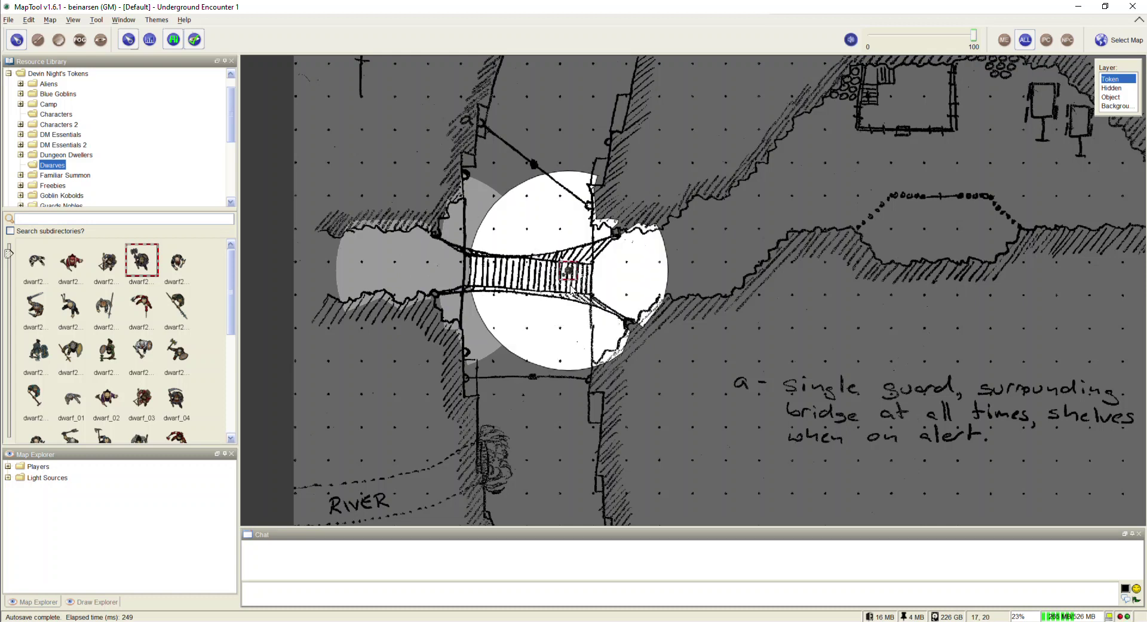
Start a server with players able to reveal vision and Auto Reveal On Movement enabled.
click(9, 22)
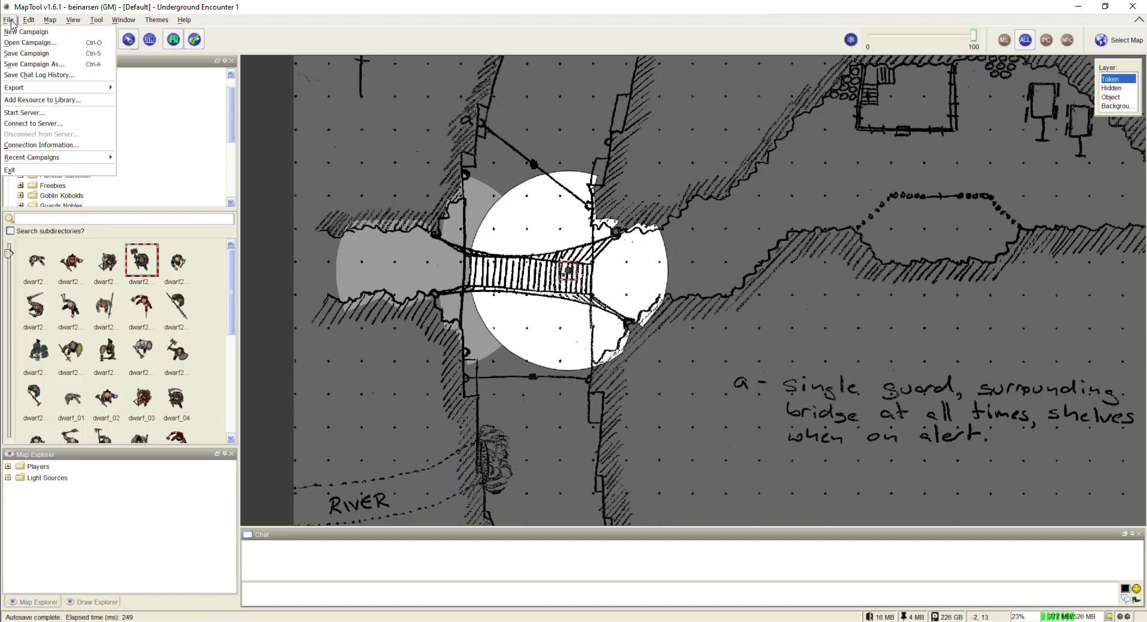
click(22, 114)
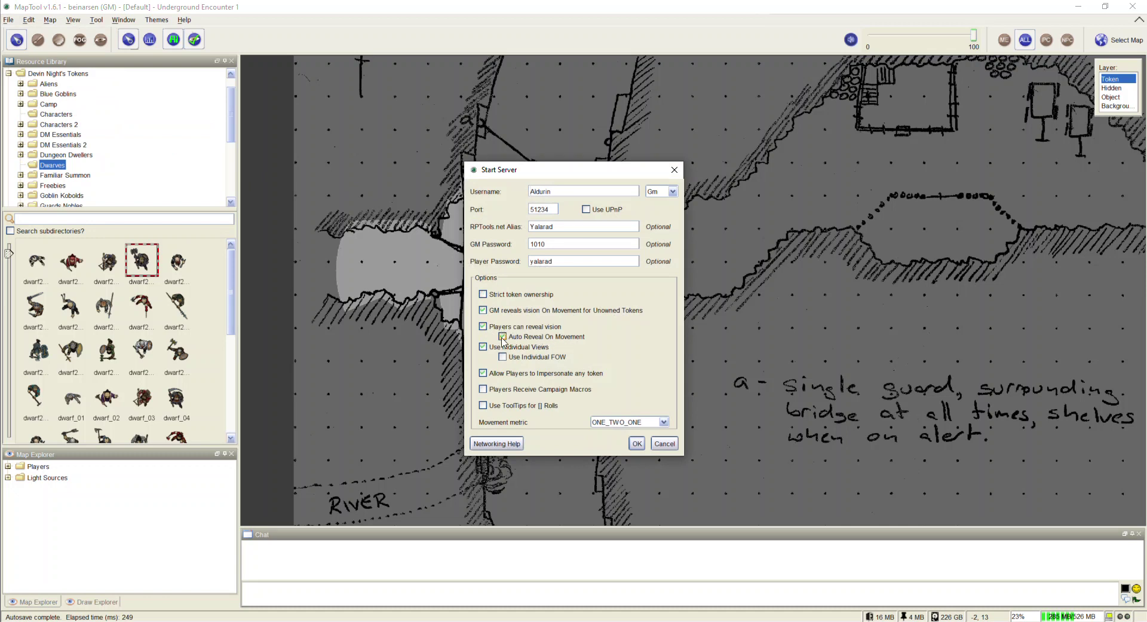
click(637, 443)
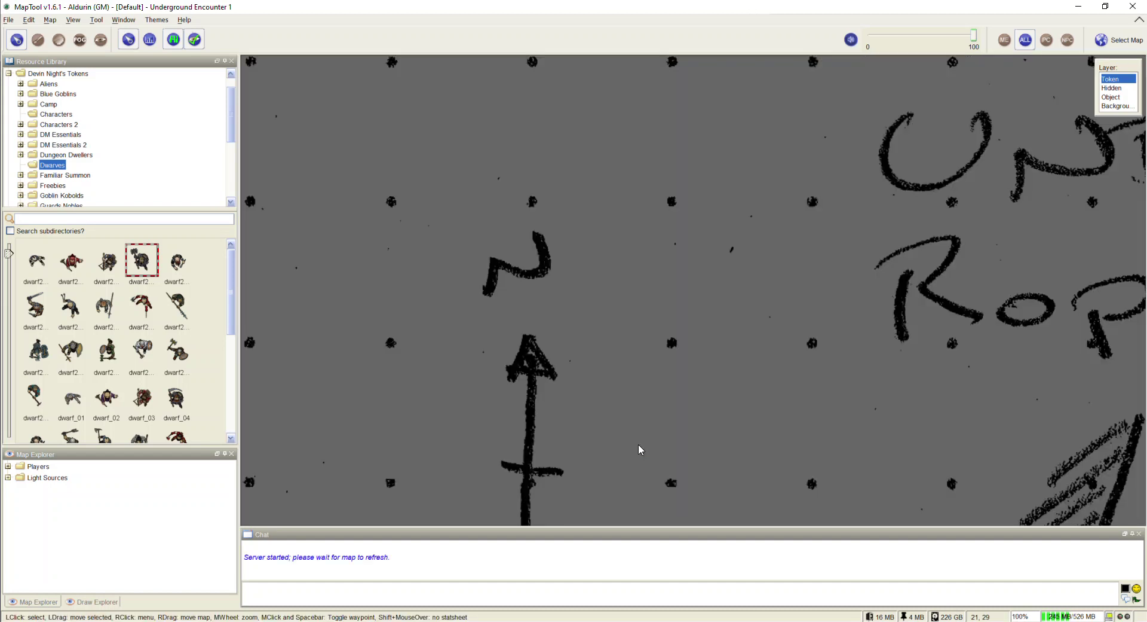
Move the Testorio token west across the rope bridge and into the western tunnel.
scroll(530, 375, down, 10)
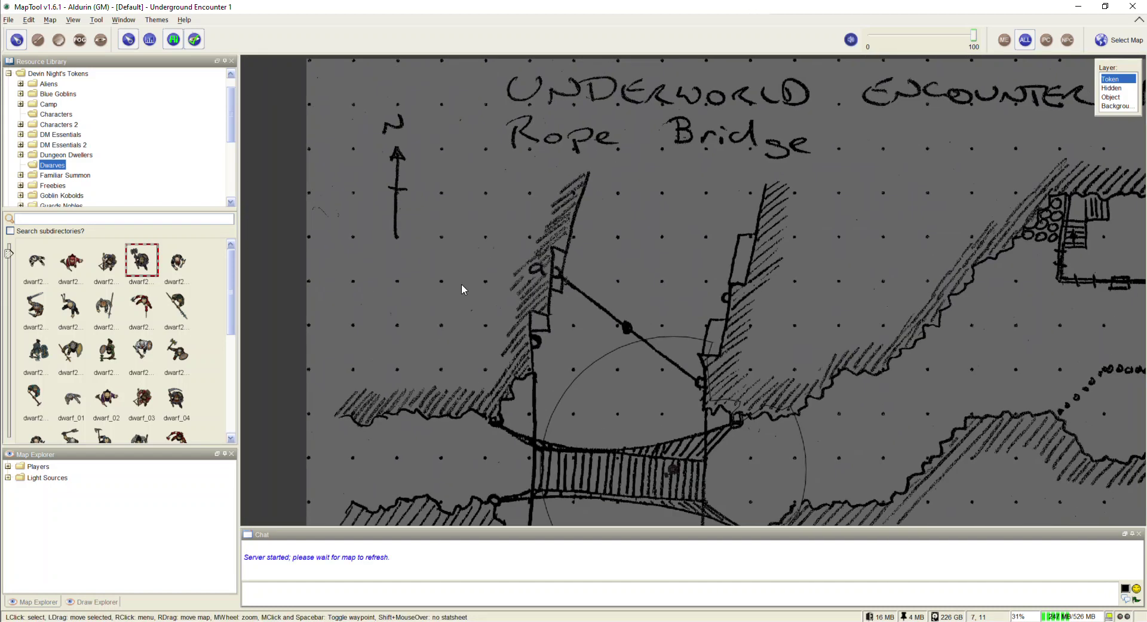
click(613, 360)
key(Left)
key(Left)
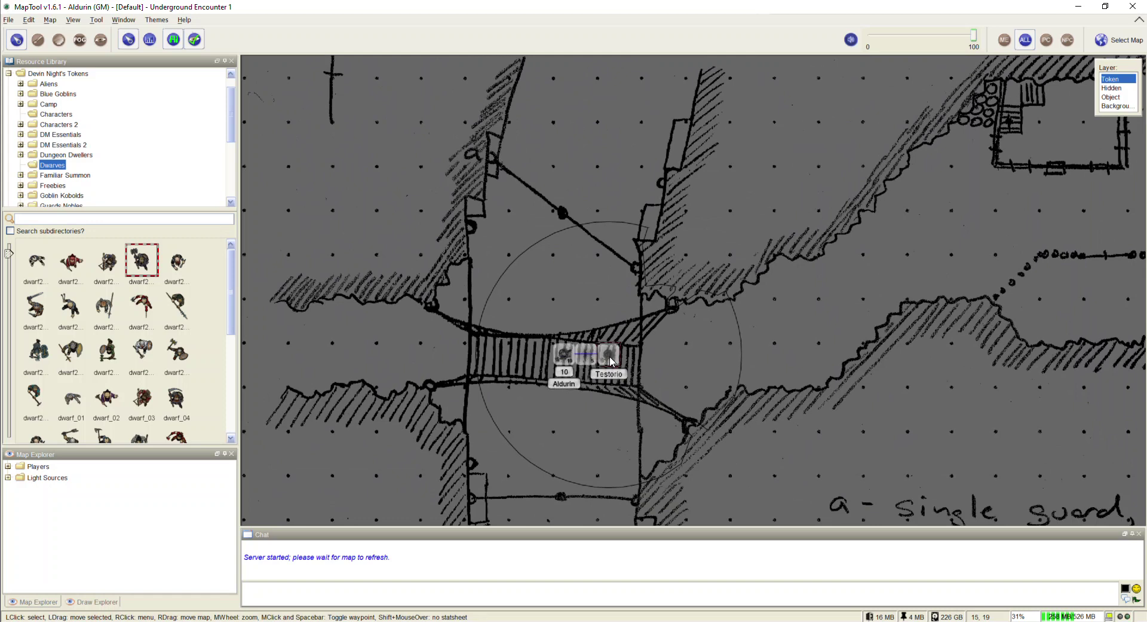
key(Left)
key(Left)
key(Left)
key(Left)
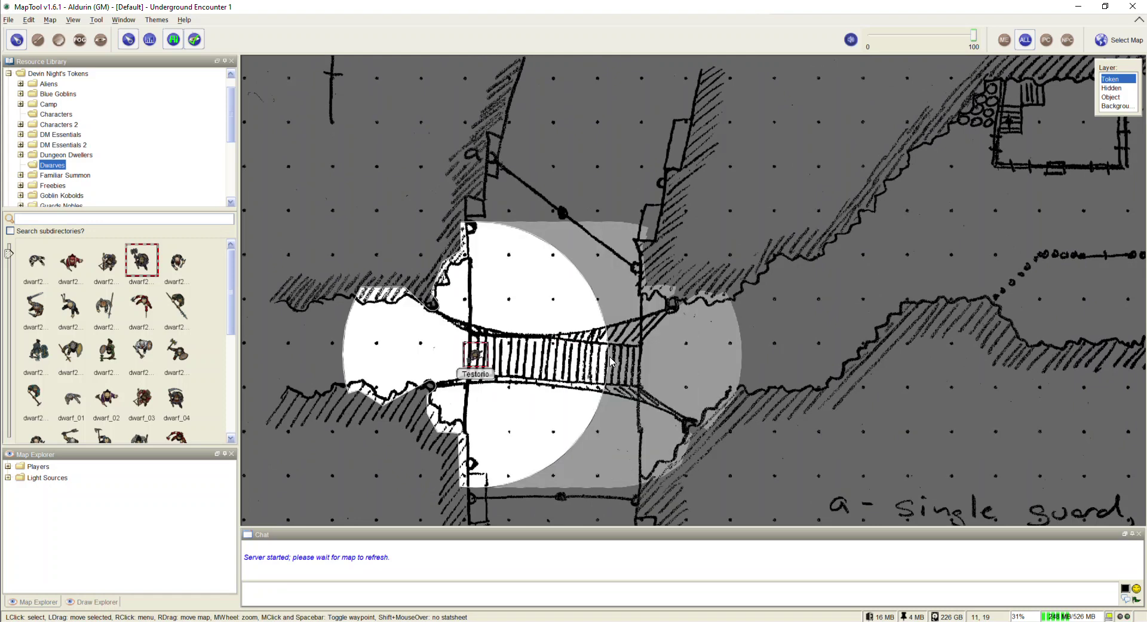
key(Left)
key(Left)
key(Left)
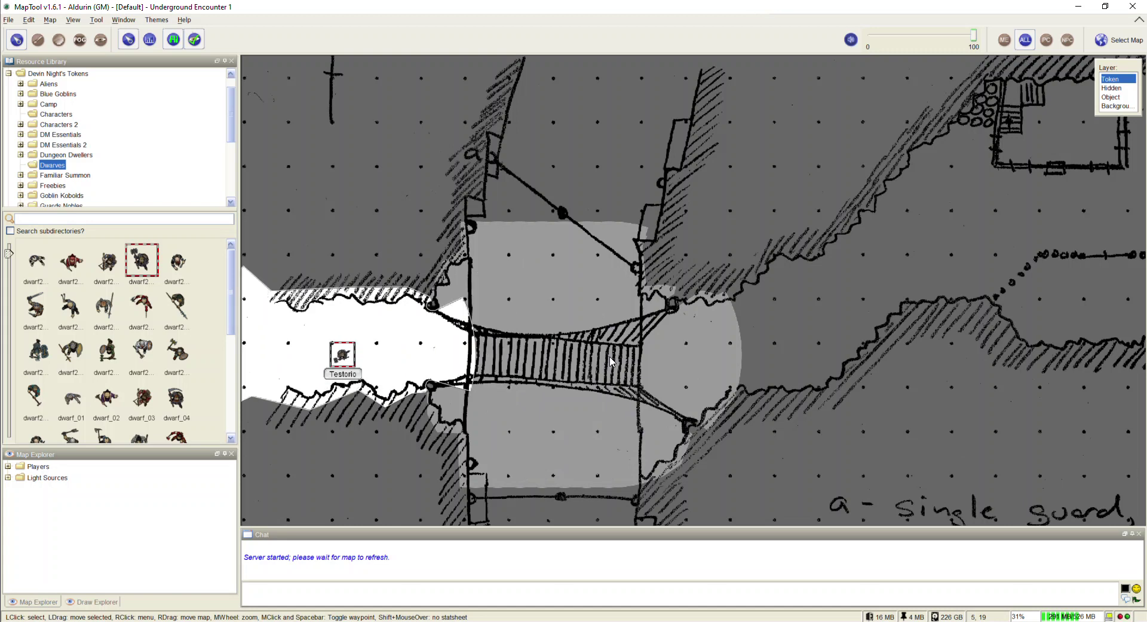
Move the Testorio token back east across the rope bridge to its eastern end.
key(Right)
key(Right)
key(Right)
key(Right)
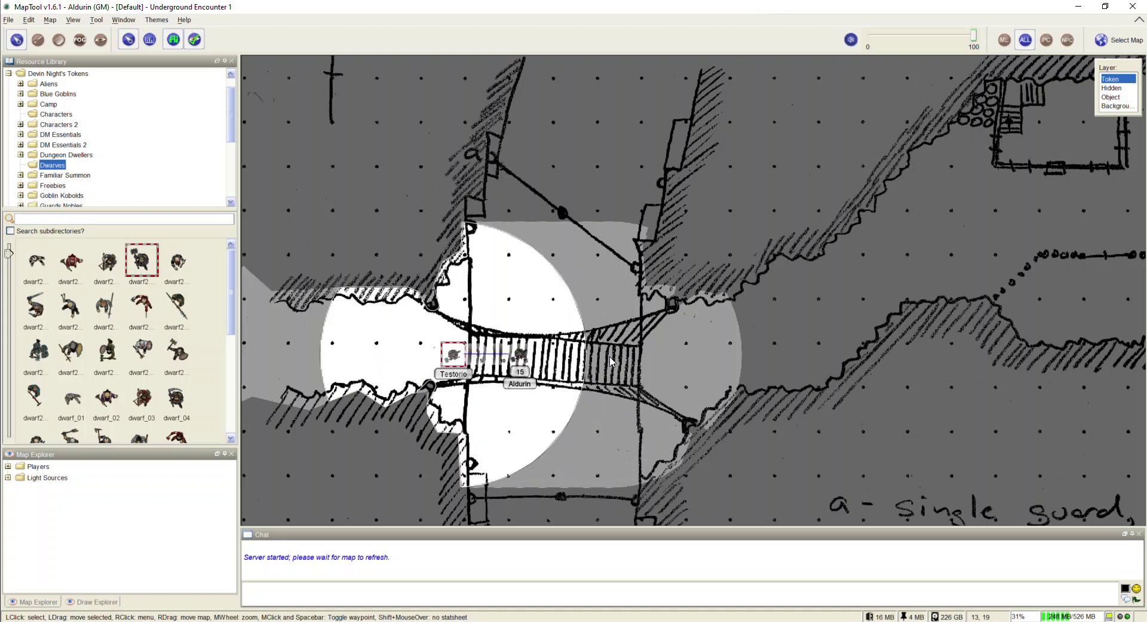
key(Right)
key(Right)
key(Right)
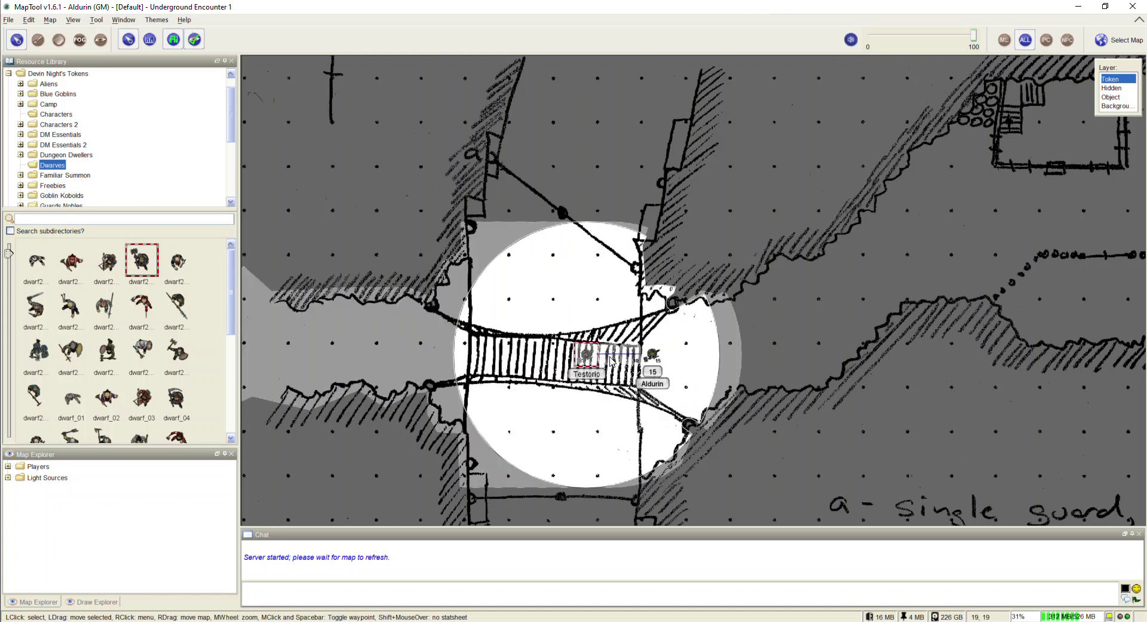
key(Right)
key(Right)
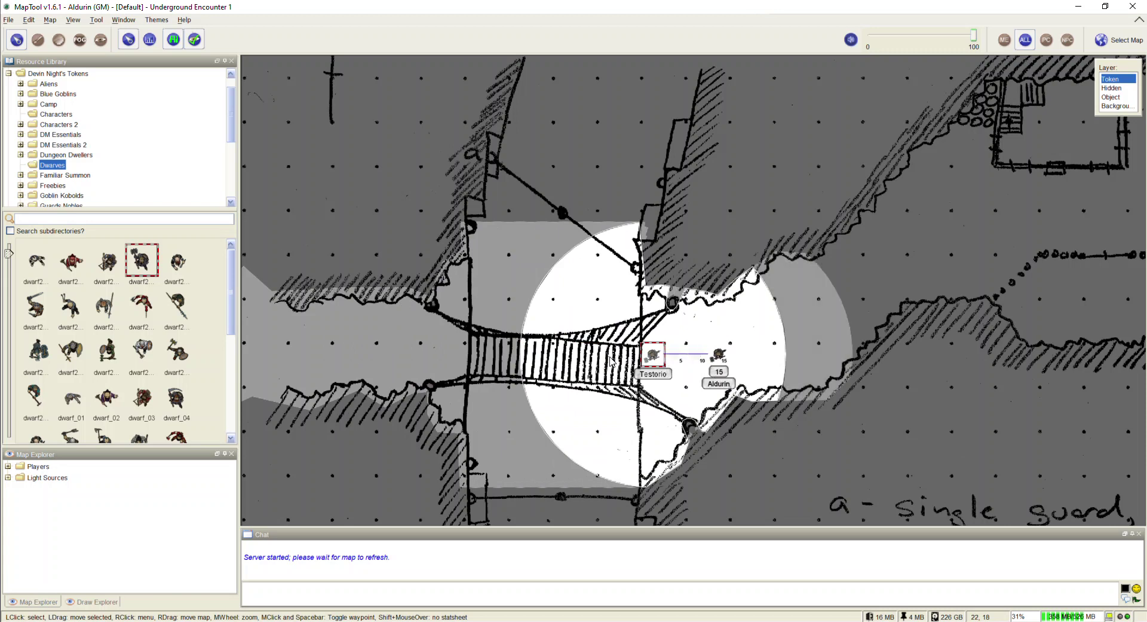
Move the Testorio token northeast from the bridge into the eastern passage.
key(Up)
key(Right)
key(Right)
key(Right)
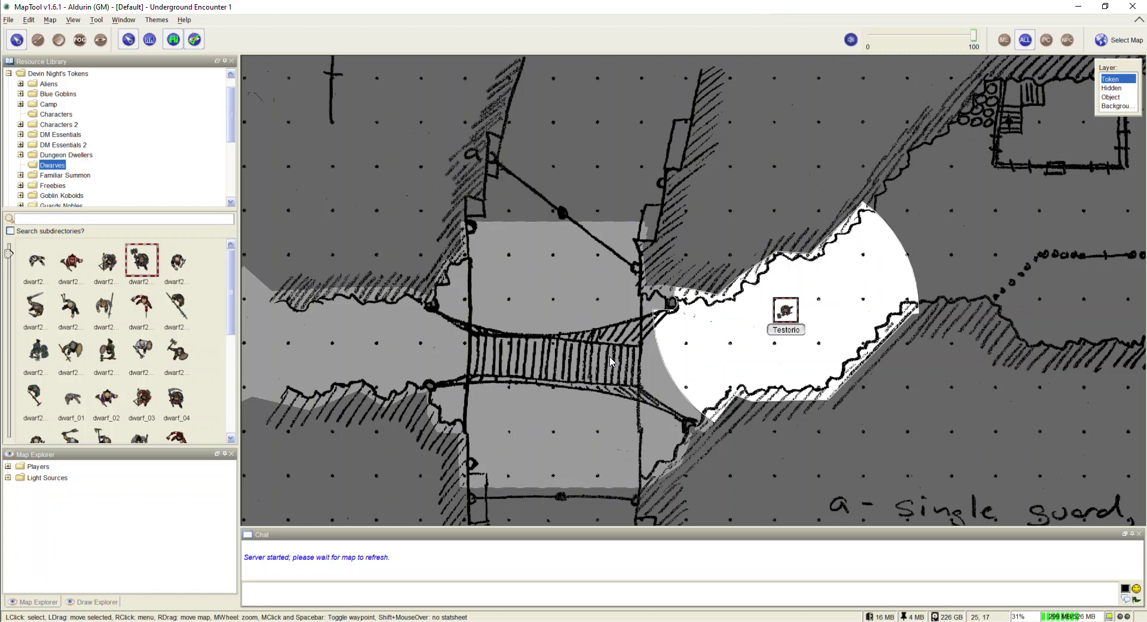
Try moving the Testorio token north through the eastern passage's wall and bring it back.
key(Up)
key(Up)
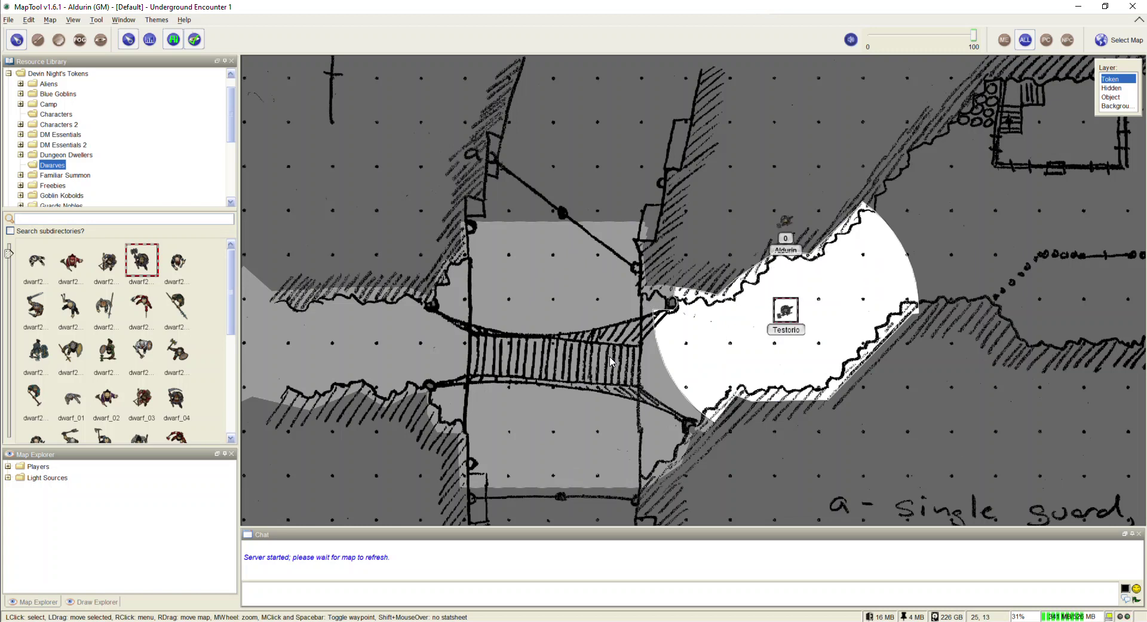
key(Down)
key(Down)
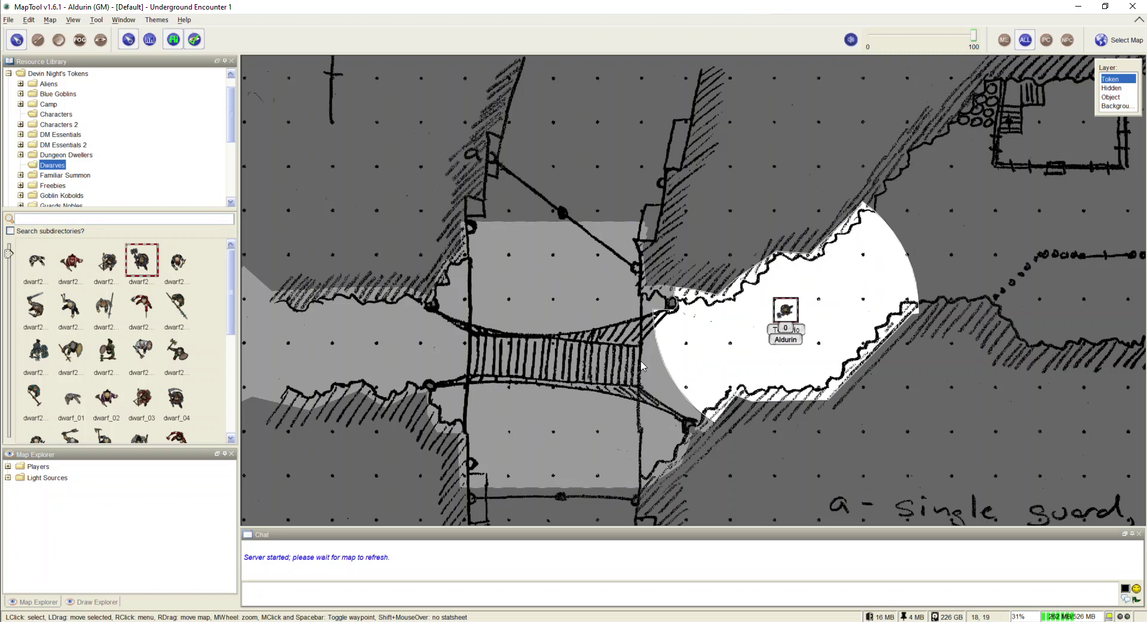
Switch the map to player view while moving the Testorio token farther northeast along the eastern passage.
drag(652, 367, 434, 411)
key(KP_9)
key(KP_9)
key(Right)
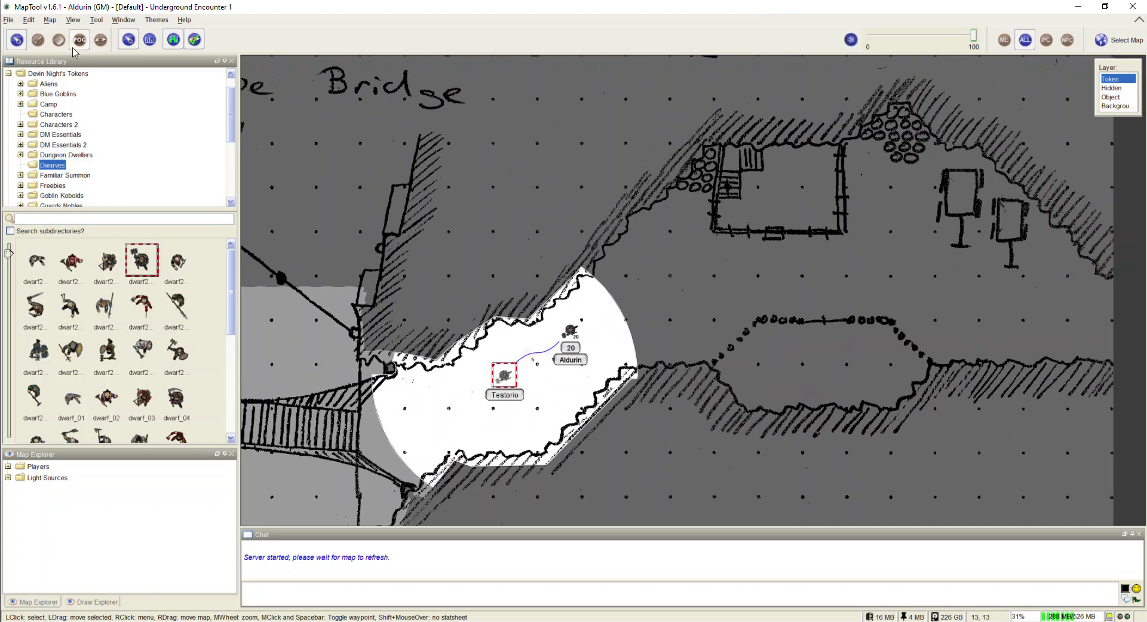
click(73, 20)
click(84, 32)
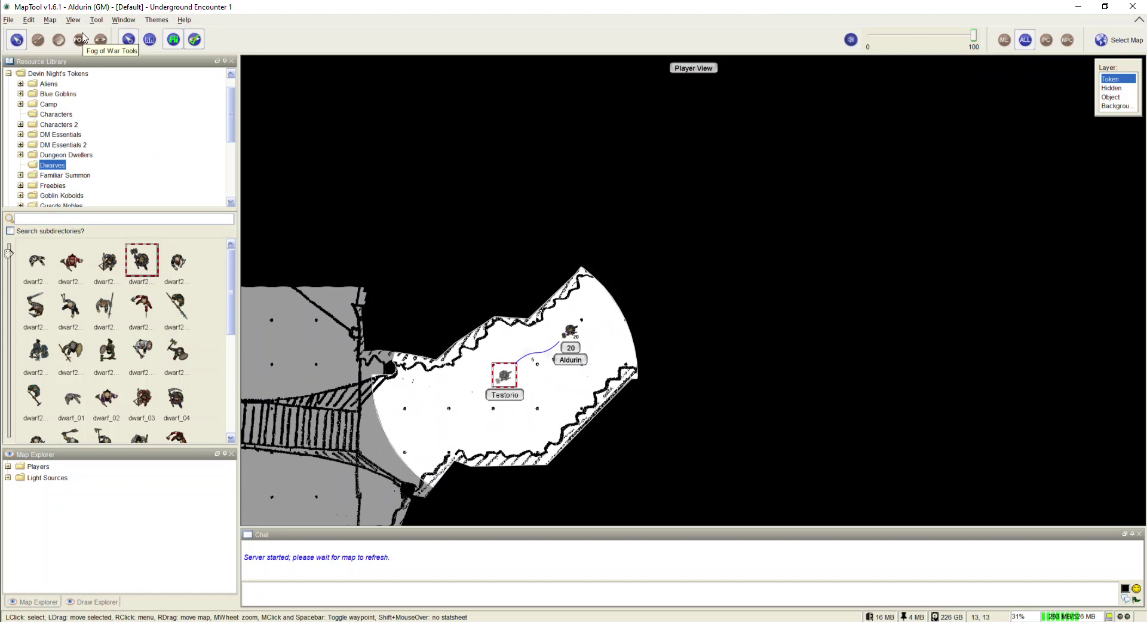
key(Right)
key(Right)
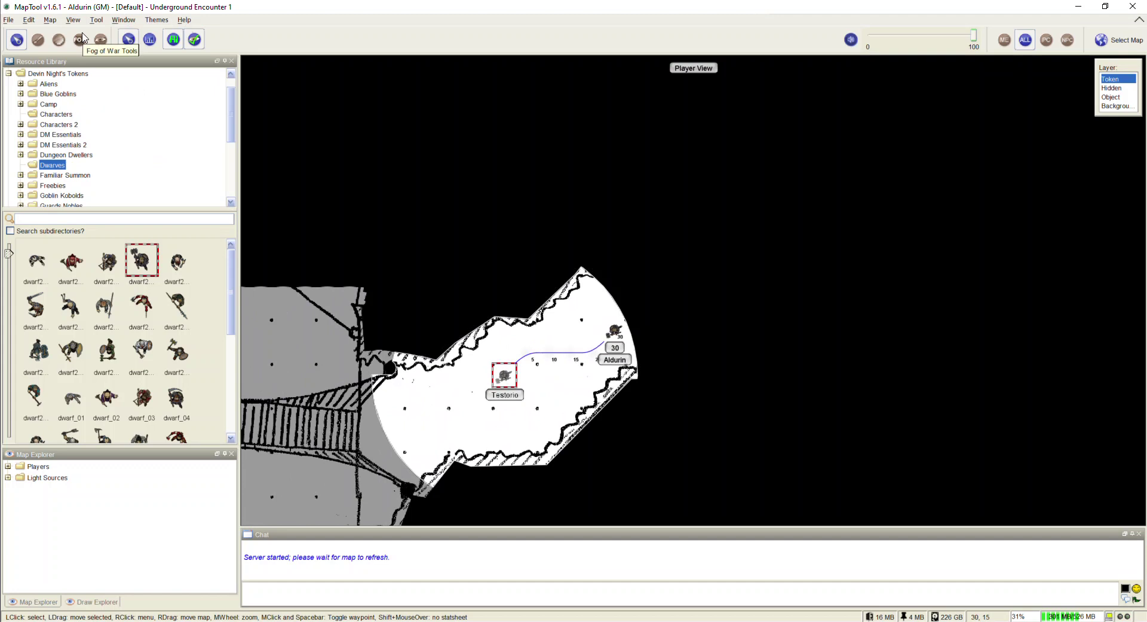
Try moving the Testorio token northwest into the rock beyond the passage wall and bring it back.
key(Left)
key(Left)
key(Left)
key(Up)
key(Up)
key(Up)
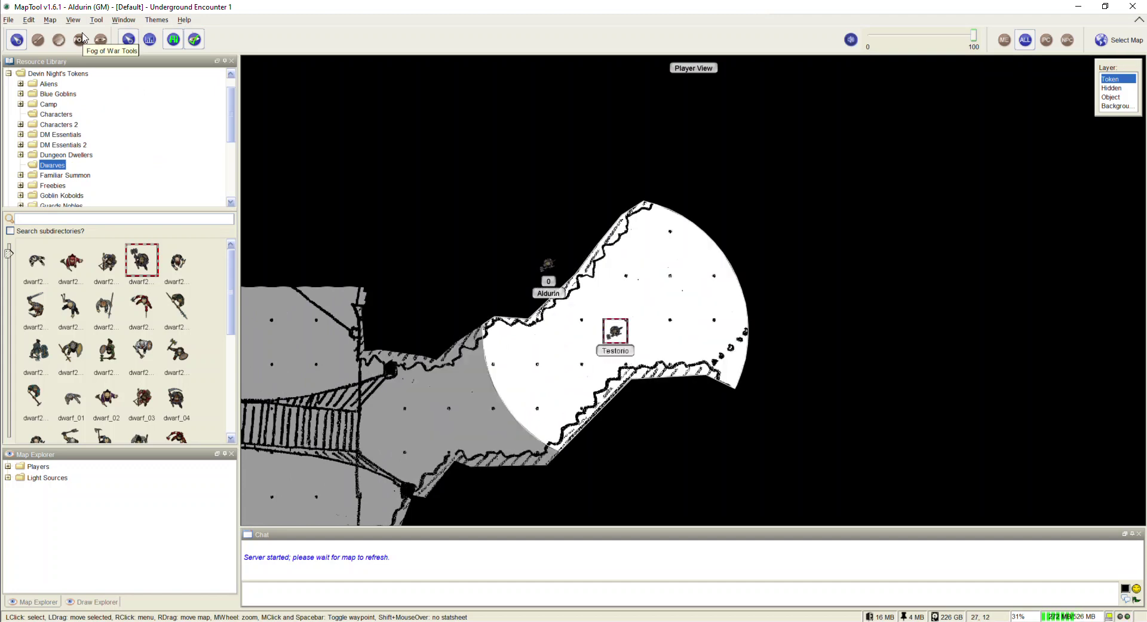
key(Down)
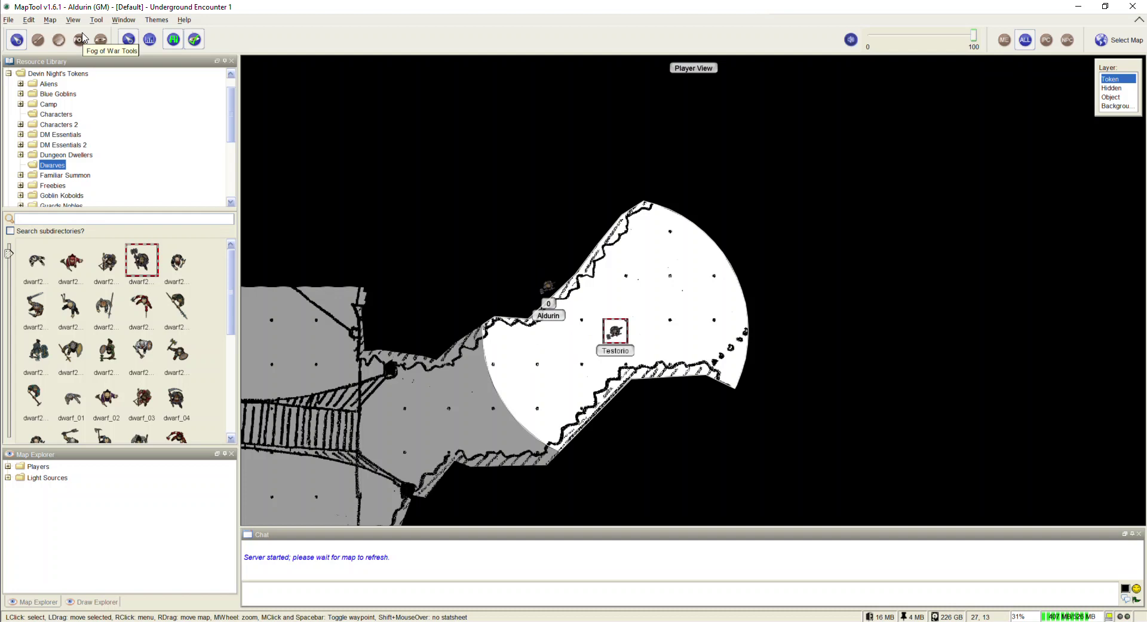
key(Down)
key(Down)
key(Right)
key(Right)
key(Right)
Move the Testorio token northeast into the cavern, just southwest of the building.
key(Right)
key(Up)
key(Up)
key(Right)
key(Right)
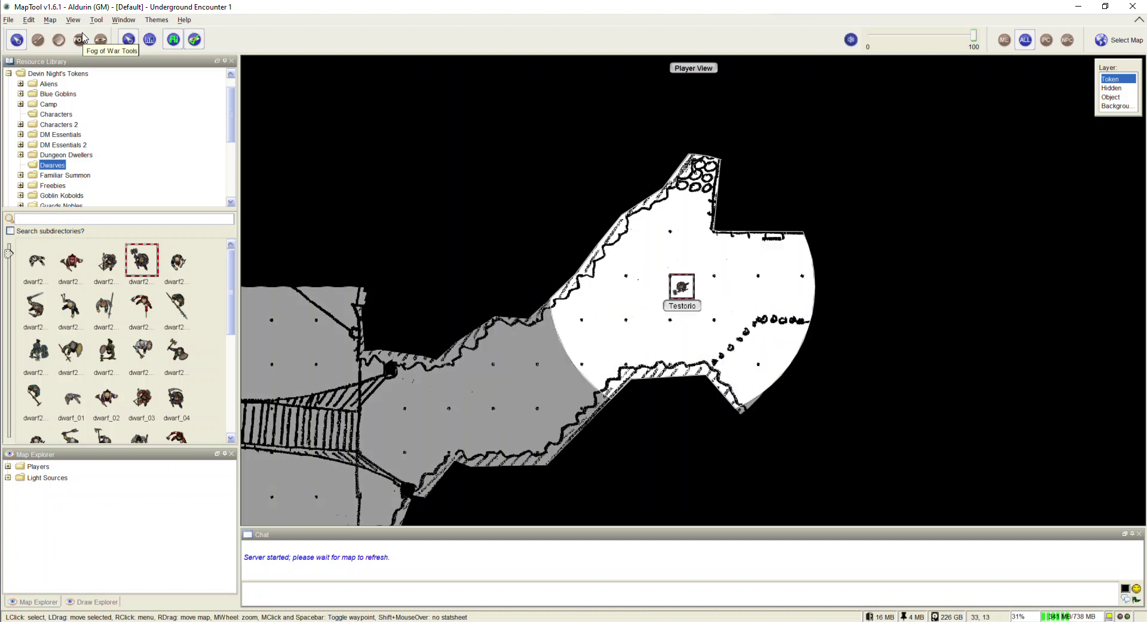
Move the Testorio token to the outside of the building's south wall.
key(Up)
key(Up)
key(Right)
key(Right)
key(Right)
key(Right)
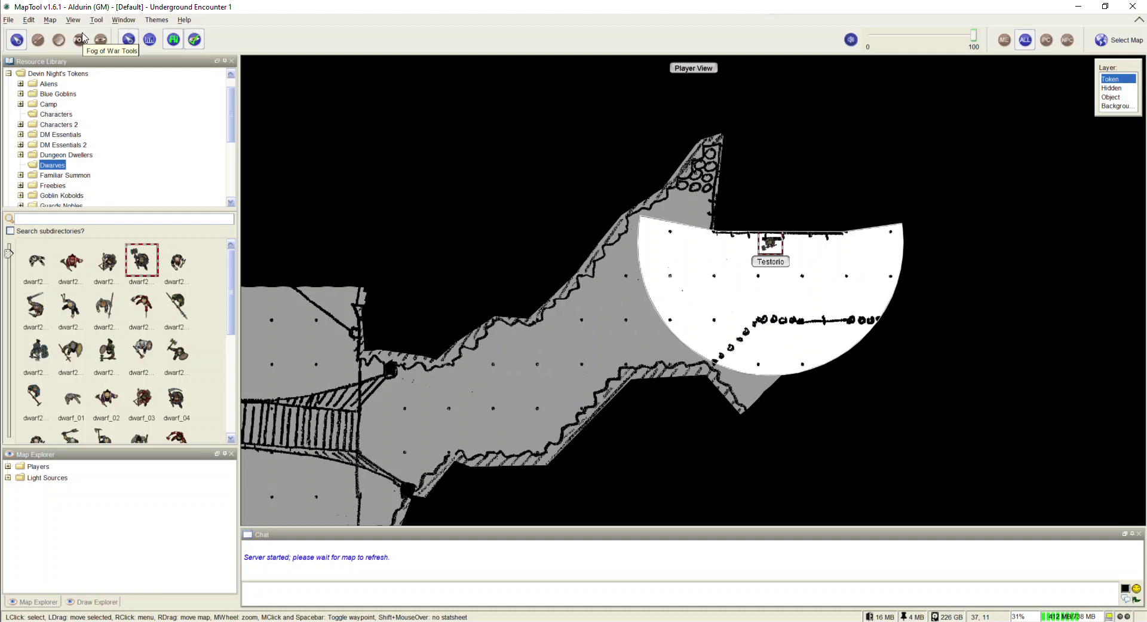
Move the Testorio token southeast to the eastern end of the low stone barrier.
key(Down)
key(Down)
key(Right)
key(Down)
key(Right)
key(Right)
key(Right)
key(Right)
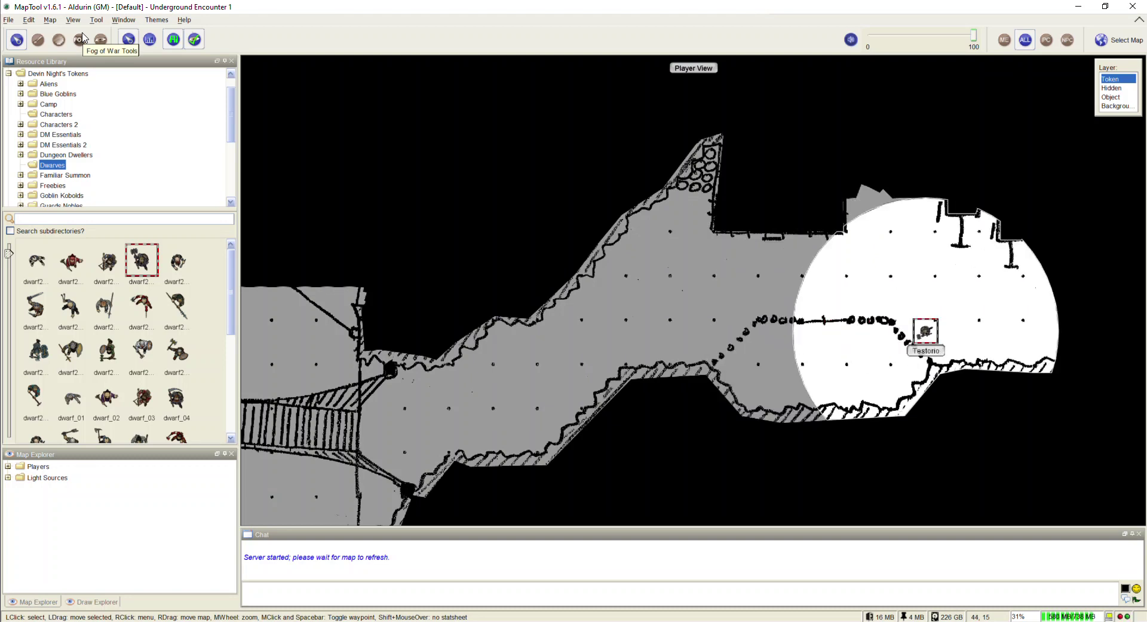
Move the Testorio token east past the two rectangular structures toward the cavern's eastern edge.
key(Right)
key(Up)
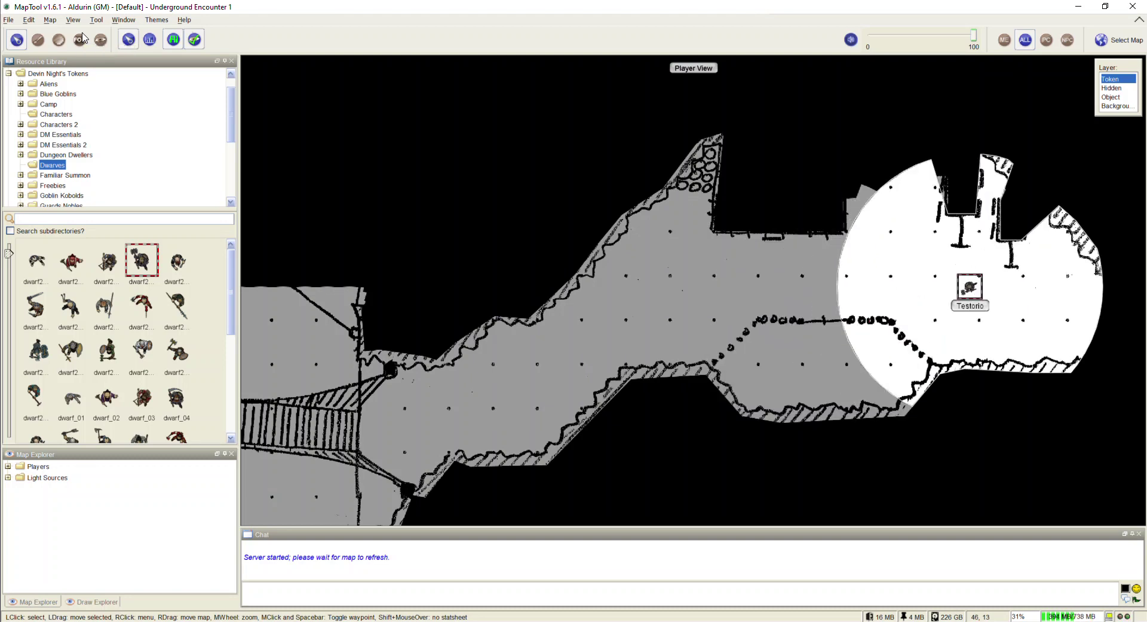
key(Right)
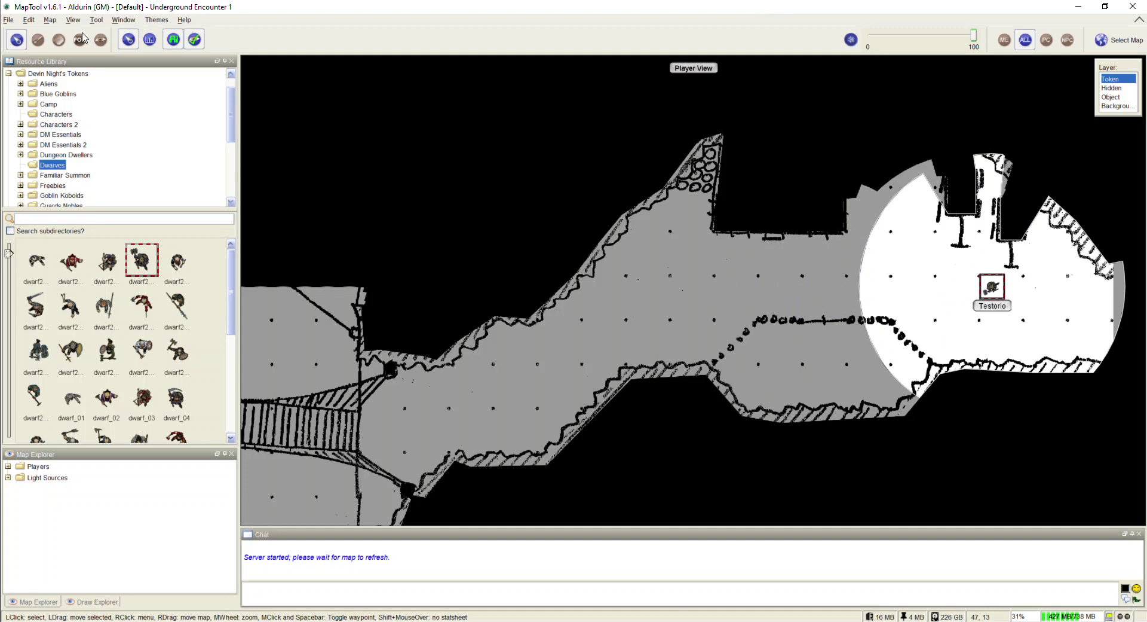
key(Right)
key(Right)
key(Right)
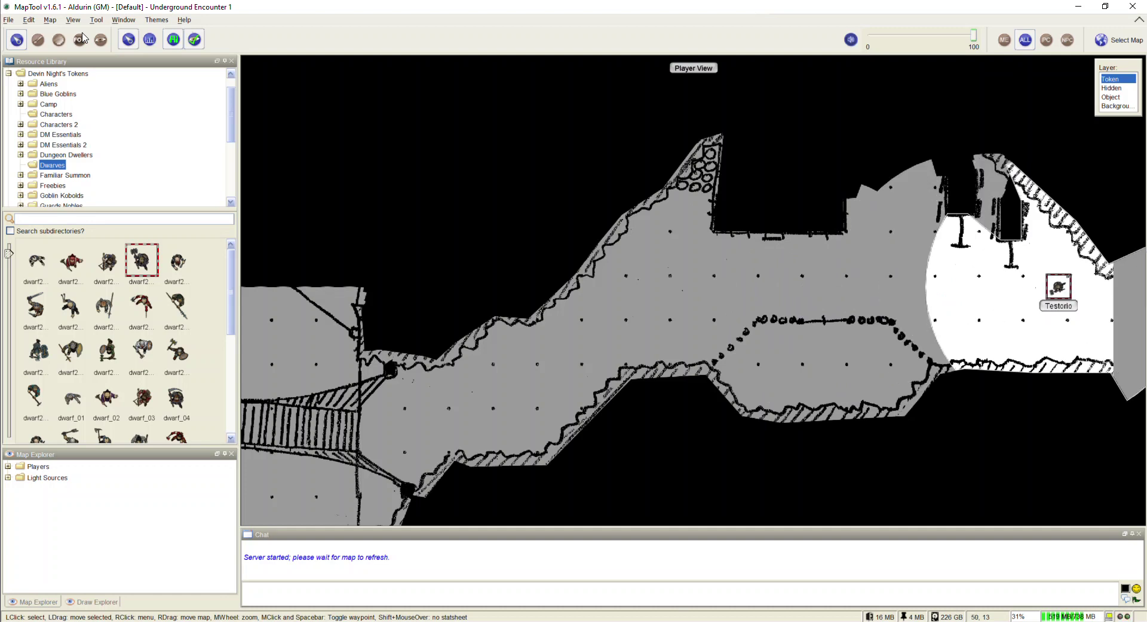
Move the Testorio token back west past the two rectangular structures.
key(Left)
key(Right)
key(Left)
key(Left)
key(Left)
key(Left)
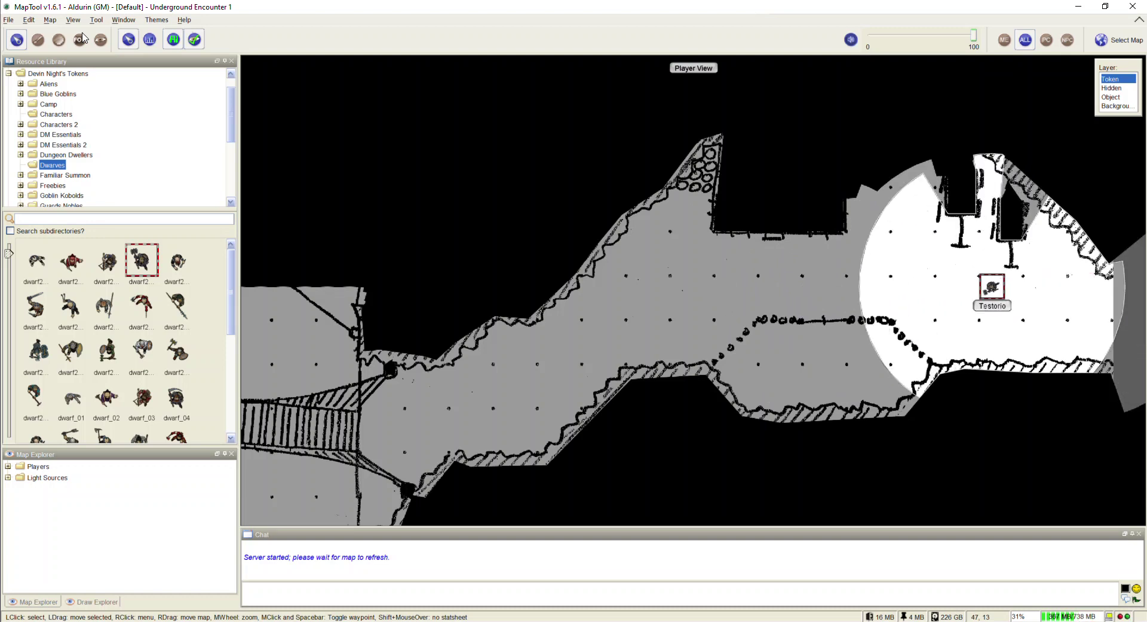
key(Left)
key(Left)
key(Left)
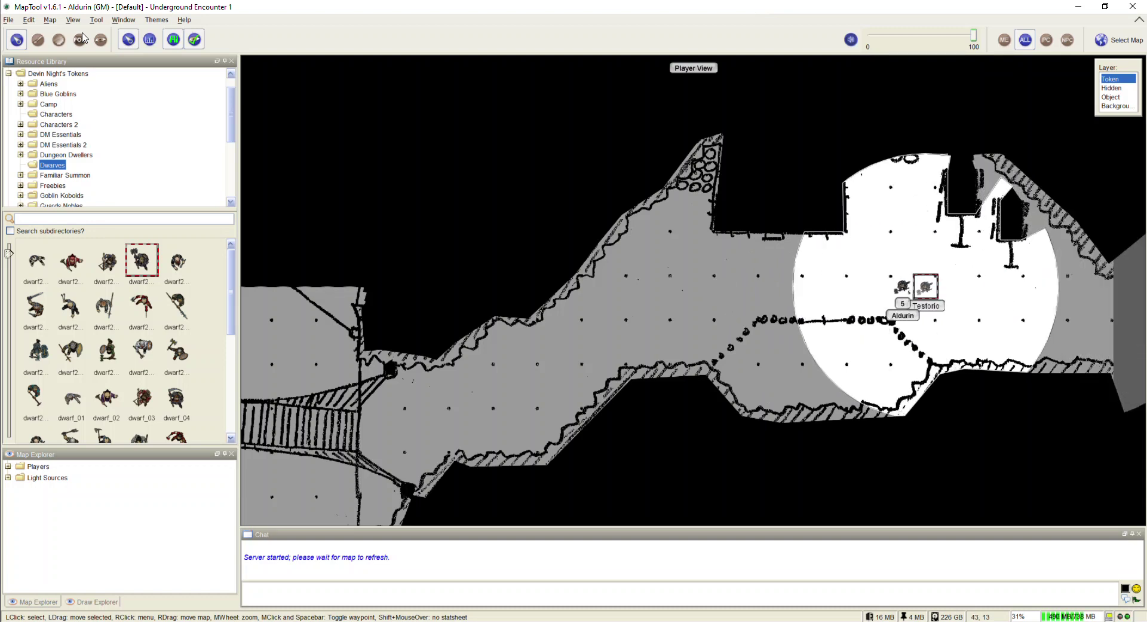
Move the Testorio token west between the stone barrier and the building, and into the building's room.
key(Left)
key(Left)
key(Left)
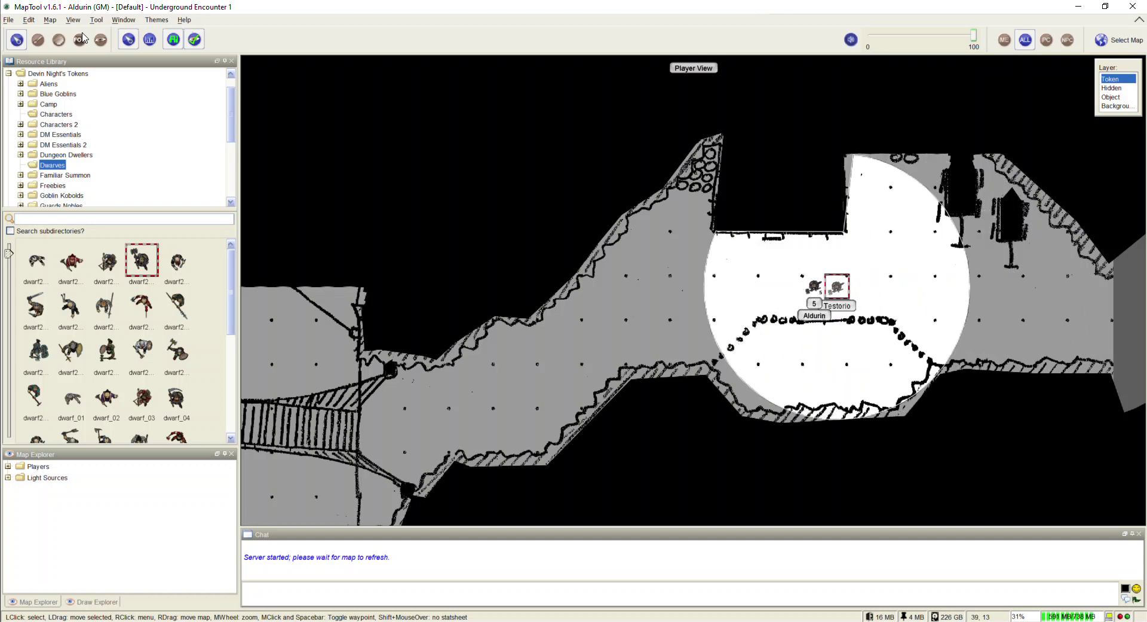
key(Left)
key(Left)
key(Left)
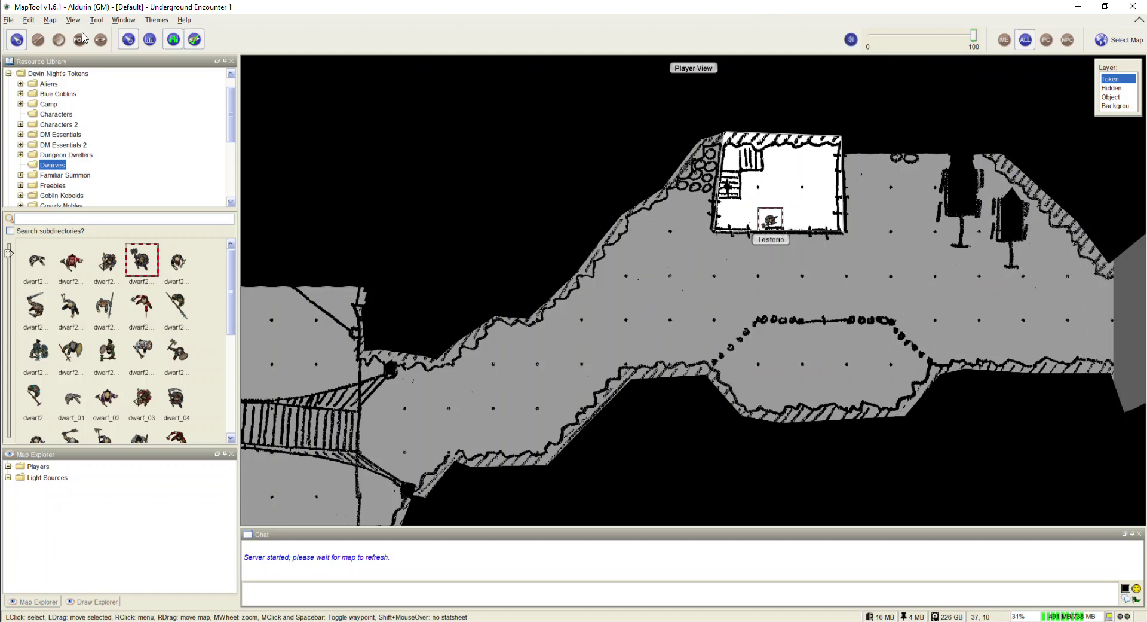
Take the Testorio token out of the building to the rope bridge and move it west across the bridge.
key(Down)
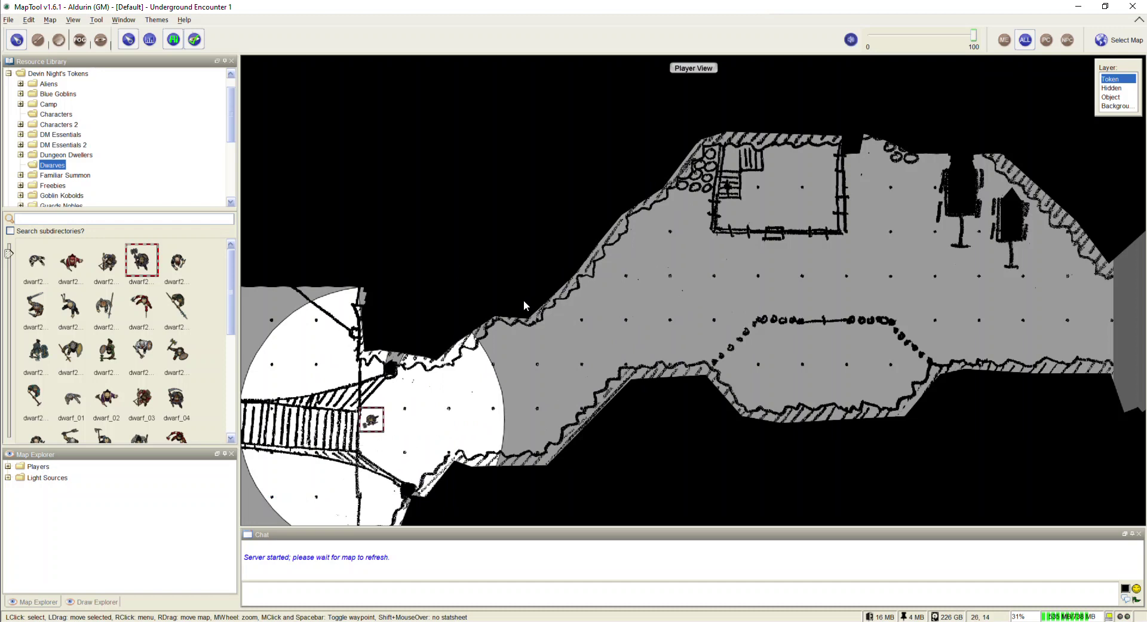
mouse_move(482, 295)
mouse_down()
mouse_move(648, 191)
mouse_move(699, 173)
mouse_up()
mouse_move(396, 331)
mouse_down()
mouse_move(574, 265)
mouse_move(589, 280)
mouse_up()
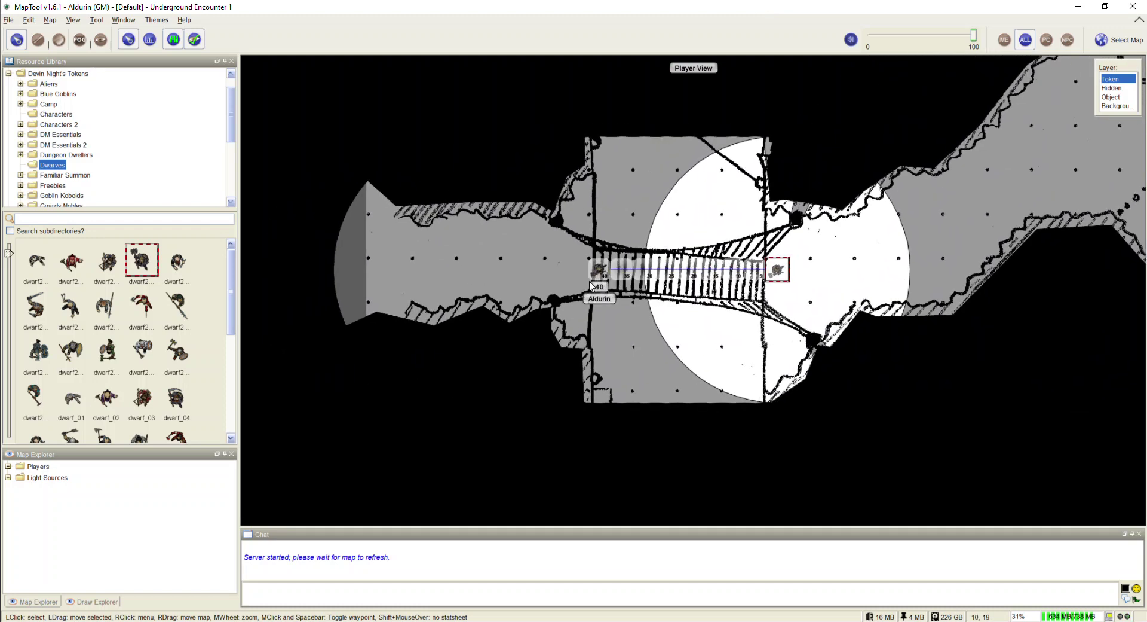